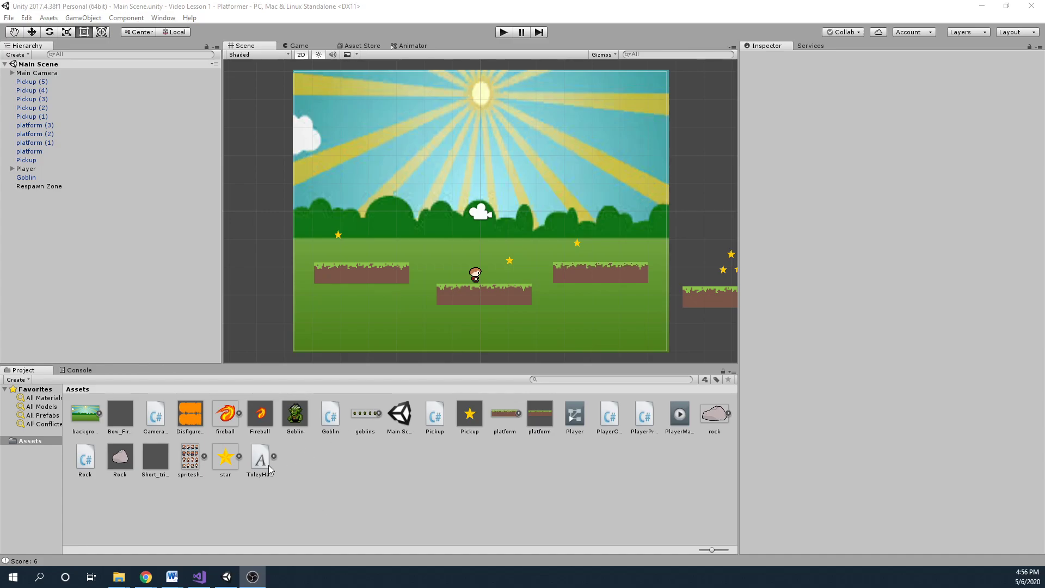
- View the ToleyHand font's import settings and preview the Bow_Fire_Arrow and Short_triumphal_fanfare sound clips
click(259, 459)
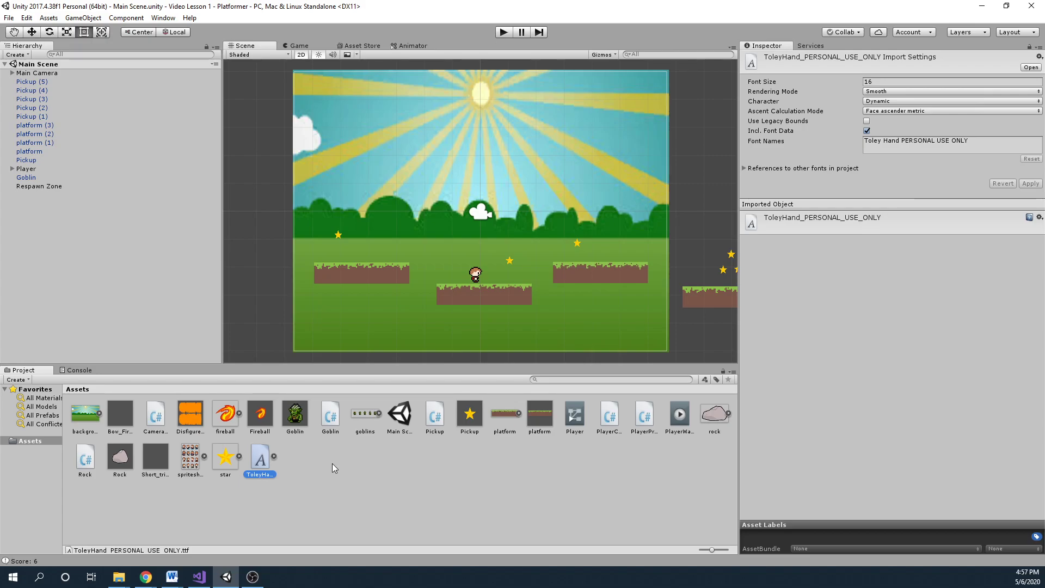
click(347, 477)
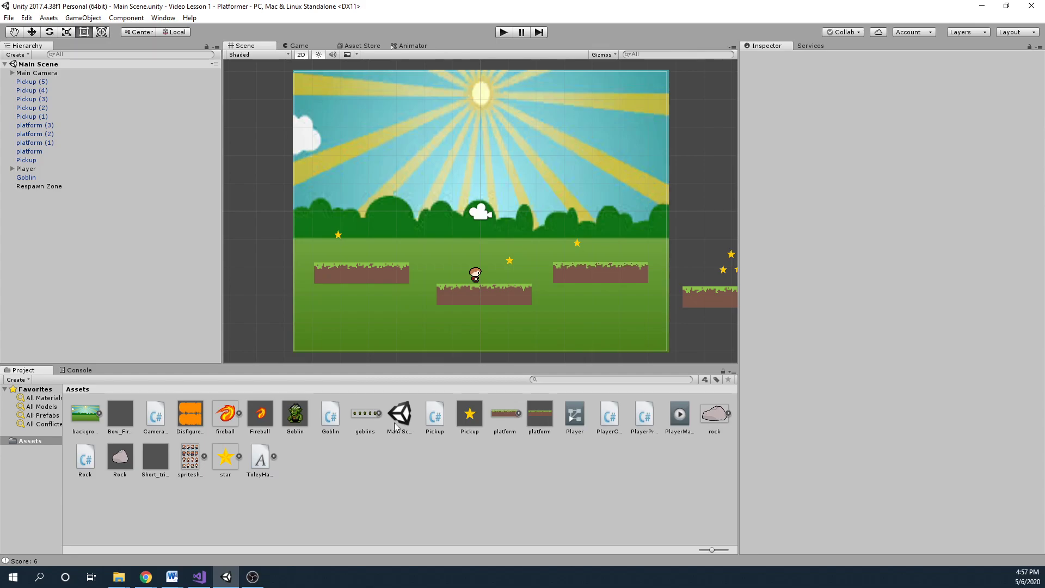
click(123, 418)
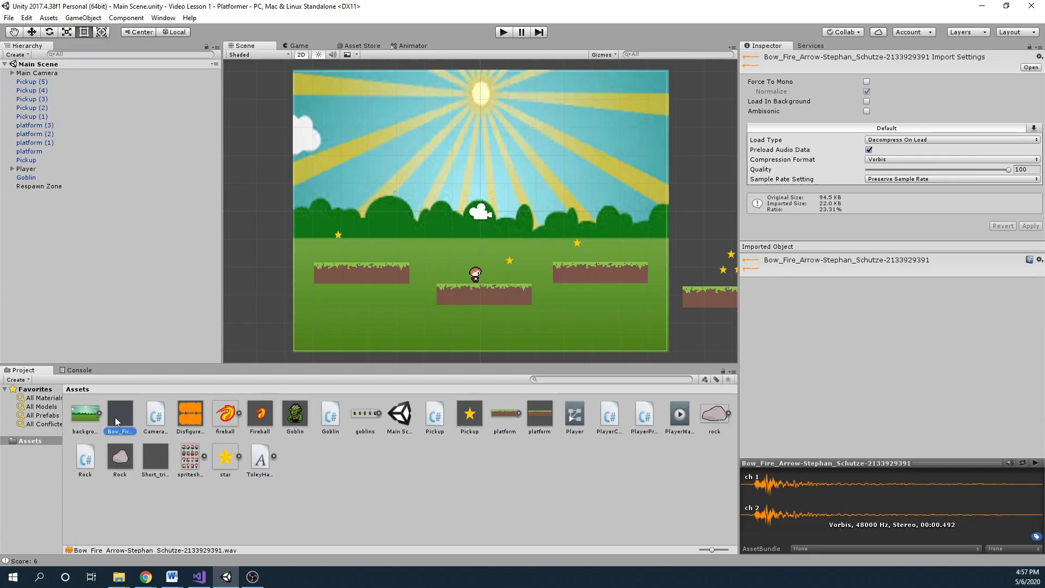
click(1036, 463)
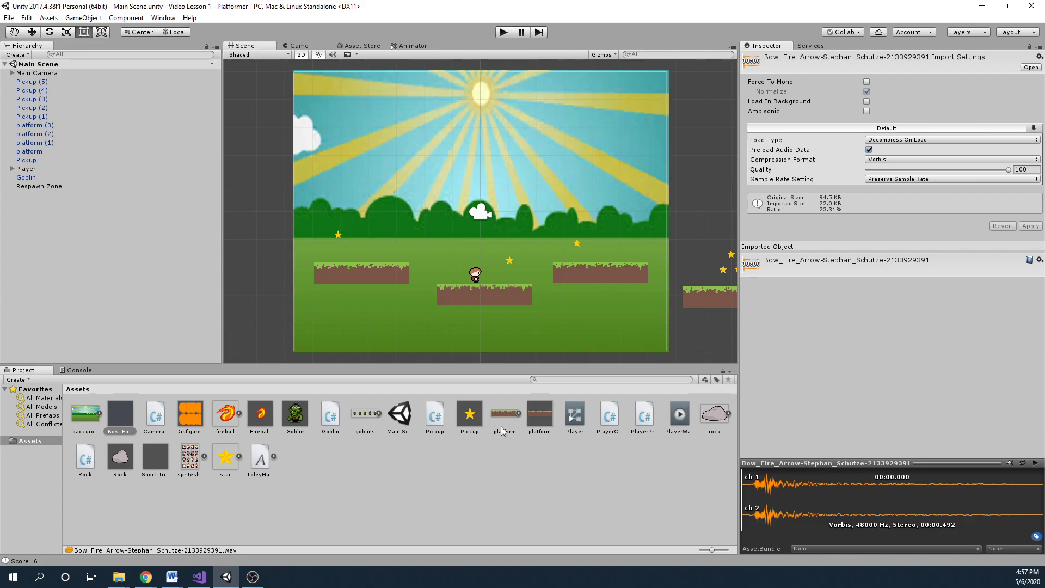
click(158, 458)
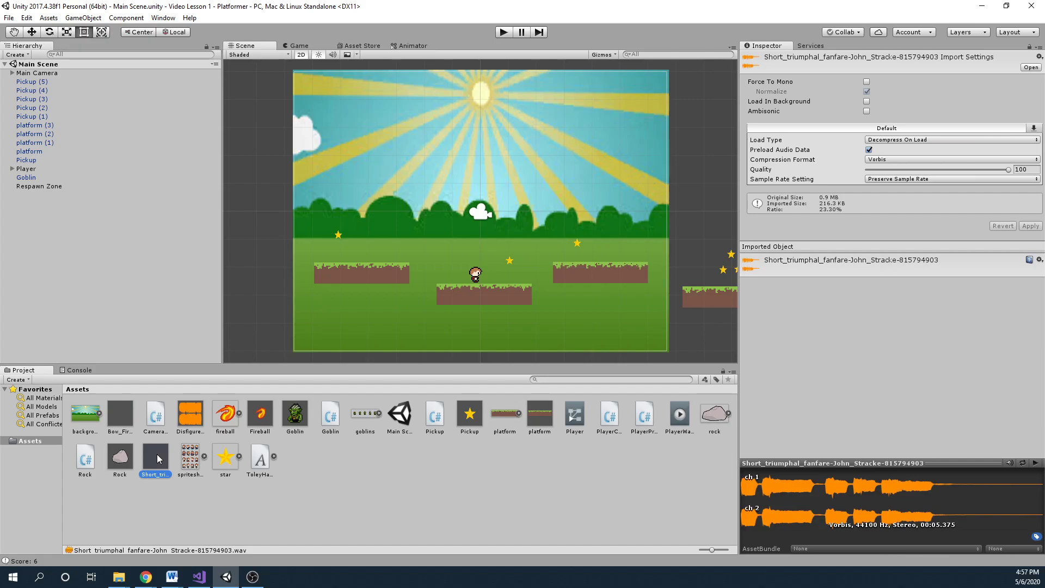
click(1041, 464)
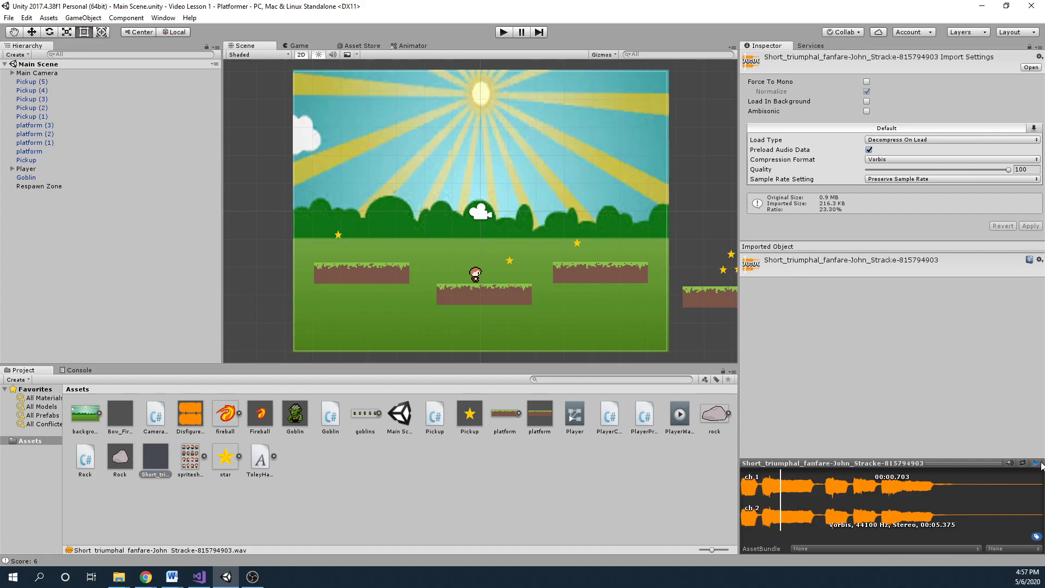
click(1037, 463)
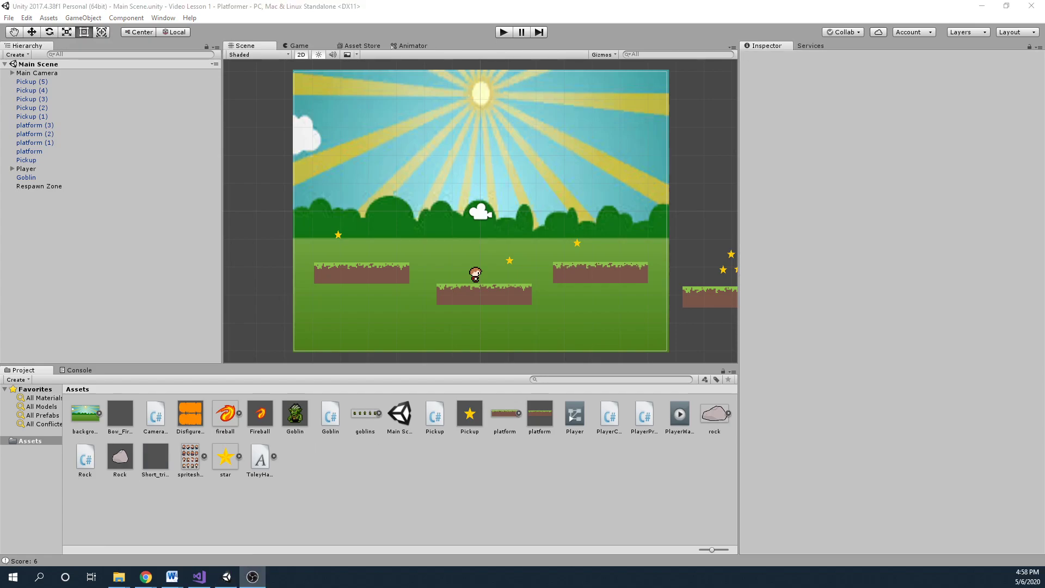
- Inspect the import settings of the Disfigure - Blank music track
click(190, 414)
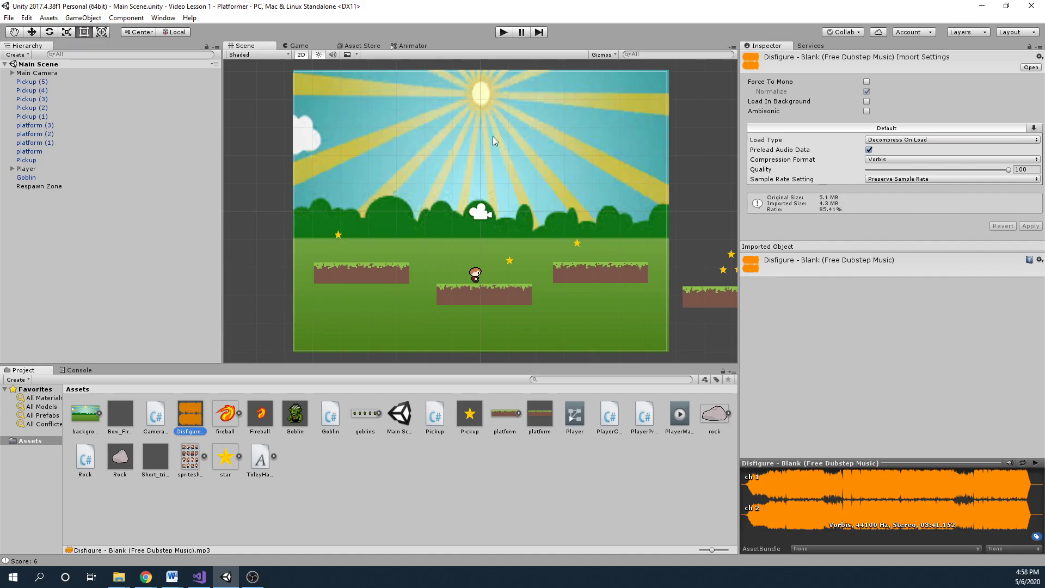
click(499, 432)
click(502, 447)
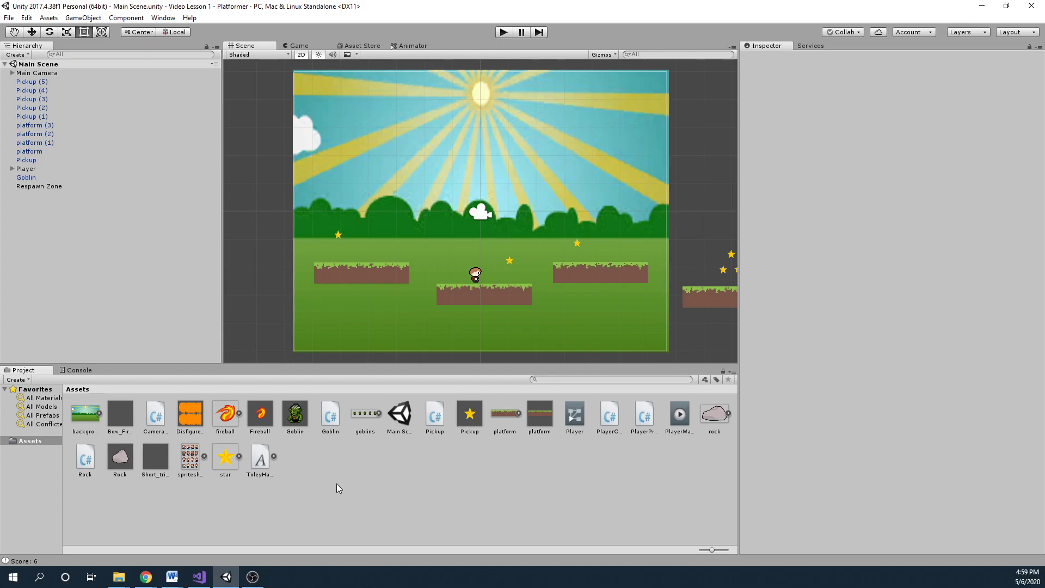
- Create a folder named Scripts in the project's Assets
right_click(312, 456)
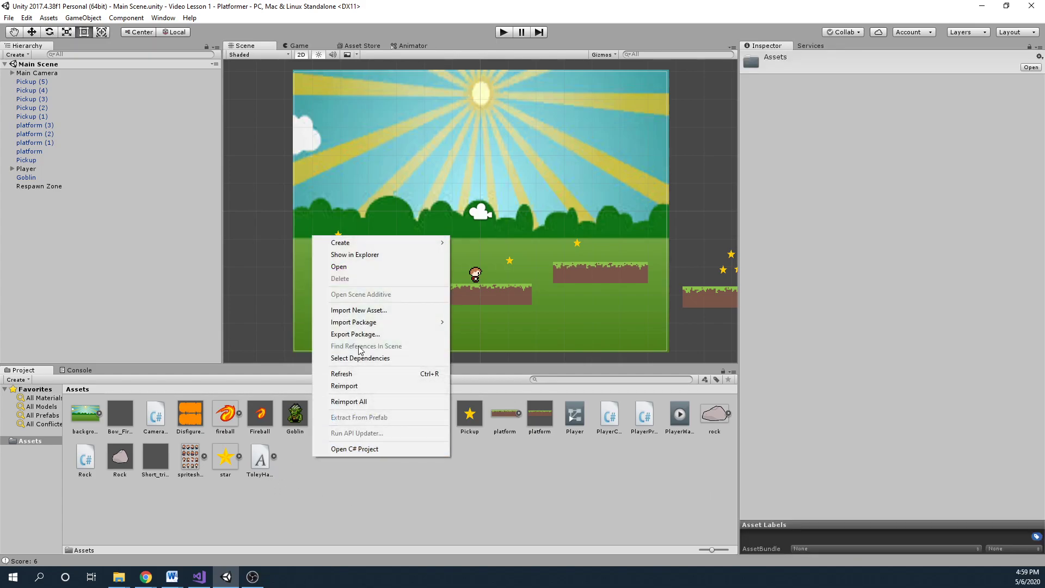
mouse_move(403, 240)
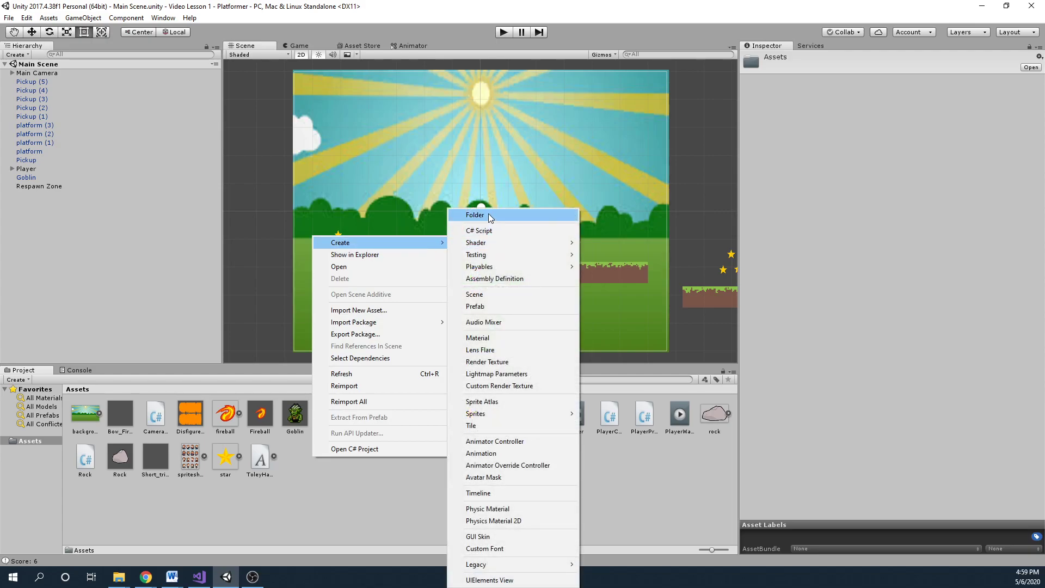
click(488, 214)
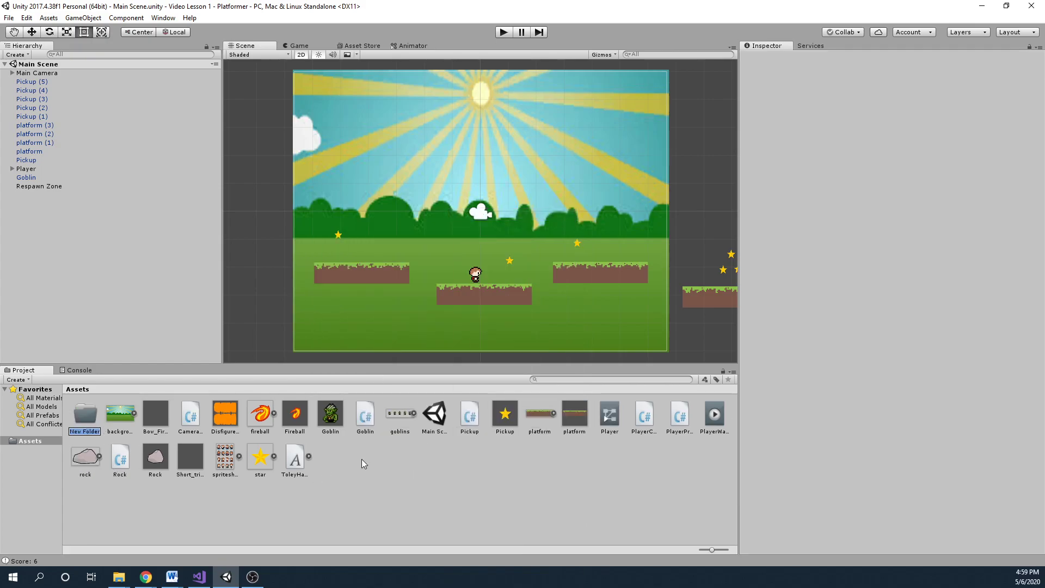
text(Scripts)
key(Return)
- Create an Assets folder named Images & Animation
right_click(328, 469)
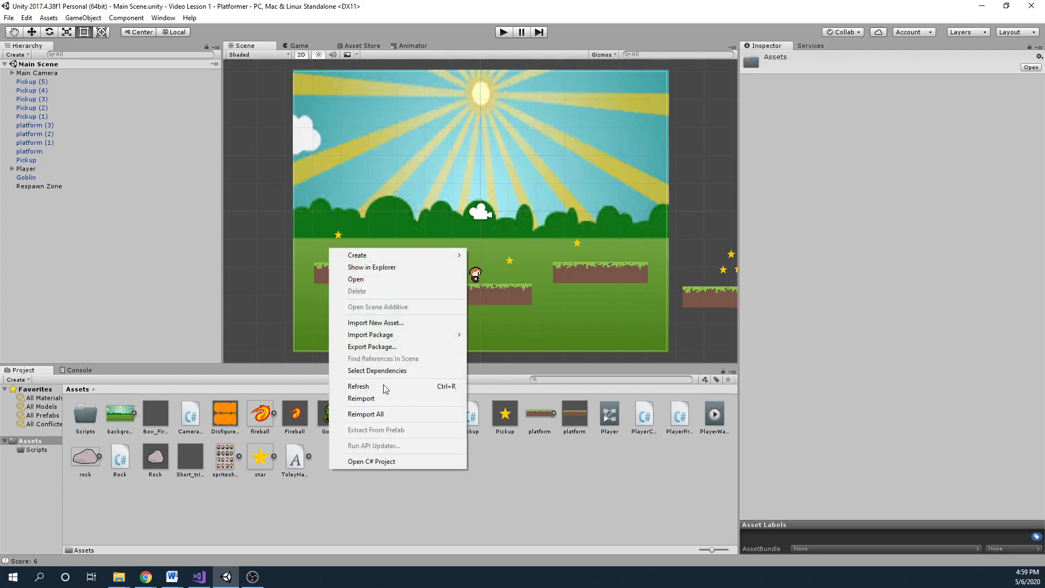
mouse_move(457, 261)
click(534, 215)
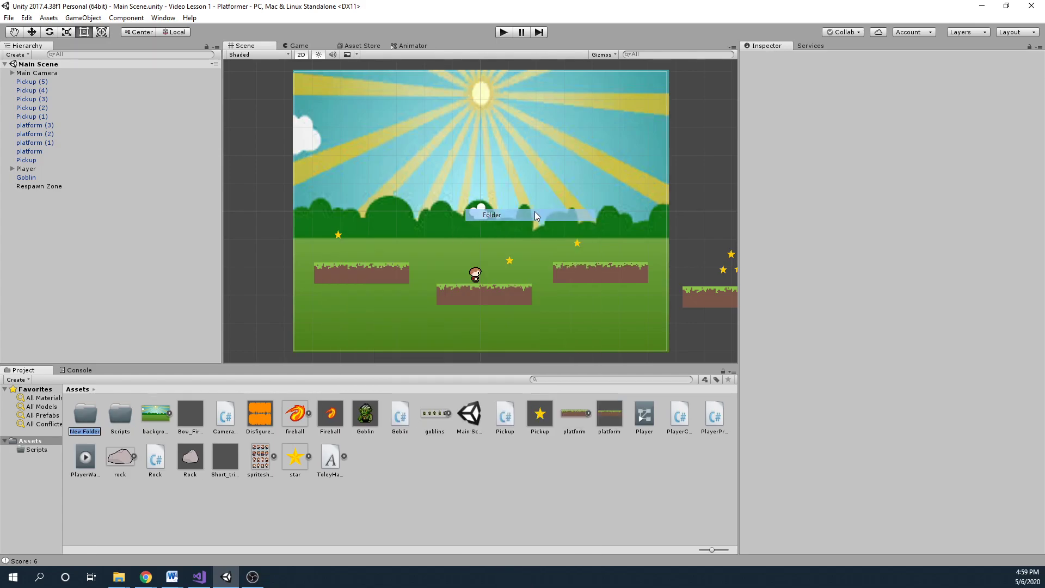
text(I)
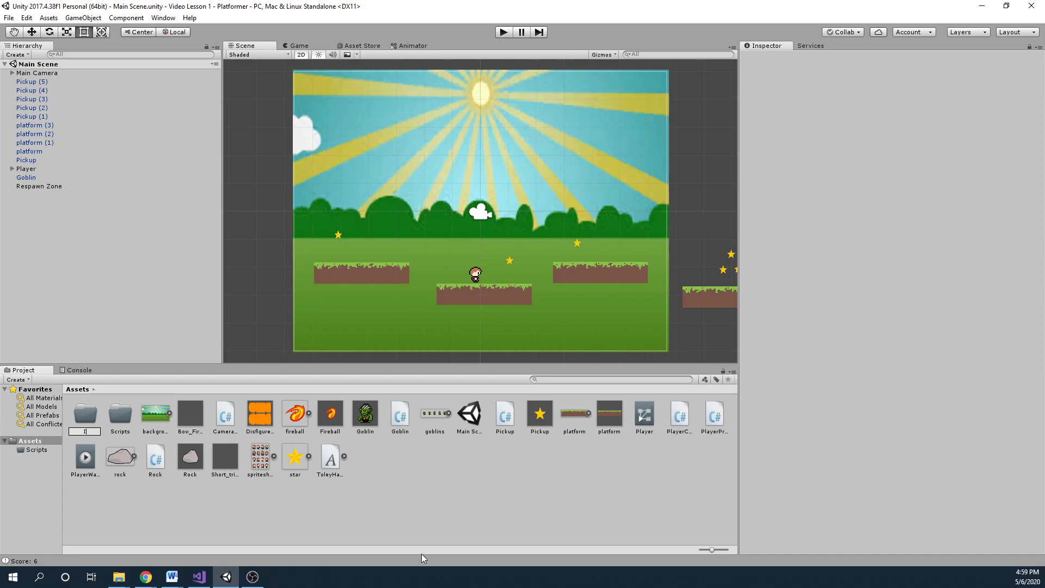
text(mages & Animation)
key(Return)
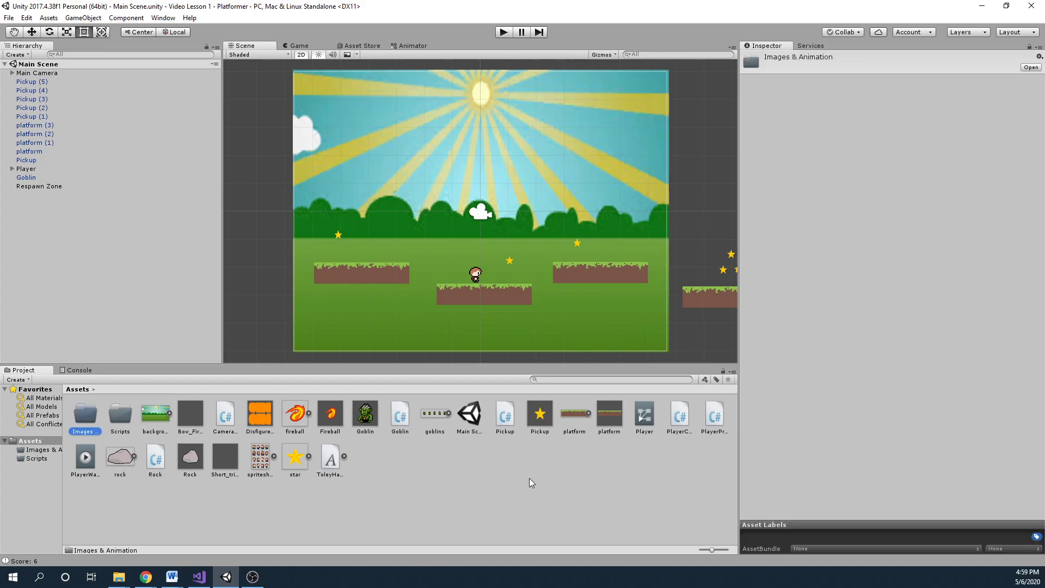
- Create an Assets folder named Sounds
right_click(455, 467)
mouse_move(528, 252)
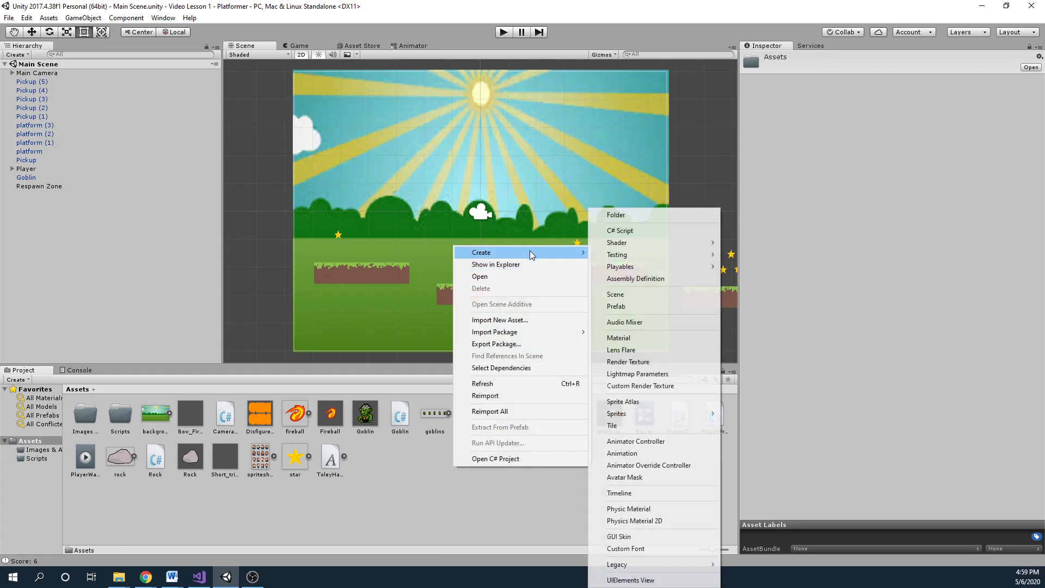
click(676, 217)
text(Sounds)
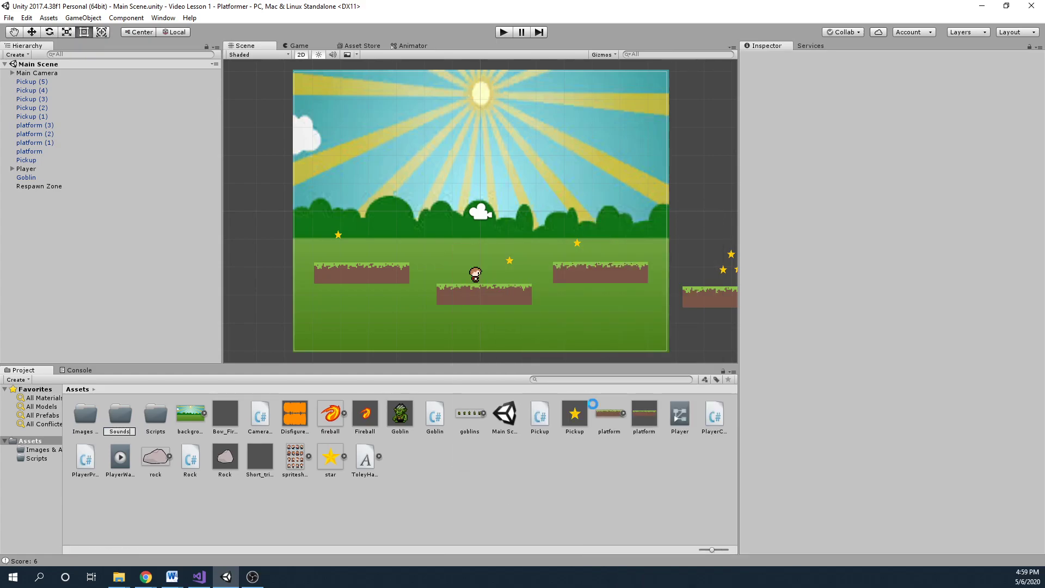
key(Return)
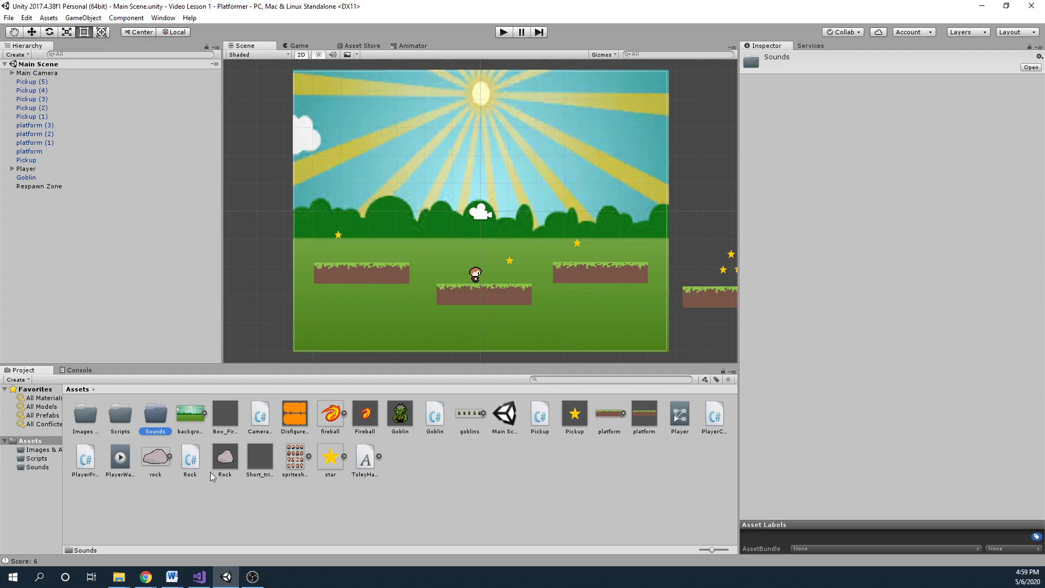
- Move the rock, spritesheet, star, fireball, background and platform images together into the Images & Animation folder
click(163, 457)
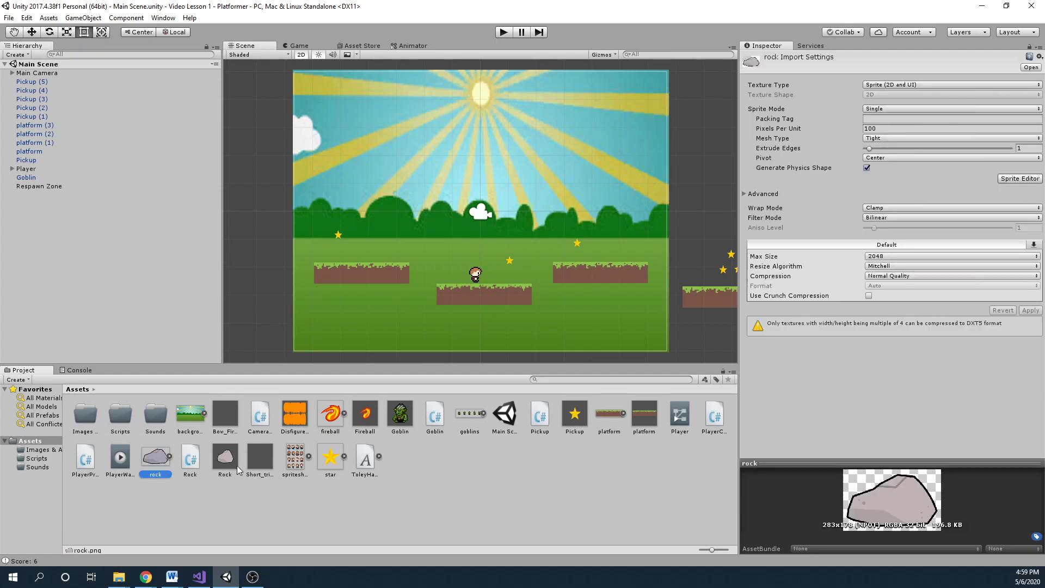
ctrl+click(229, 464)
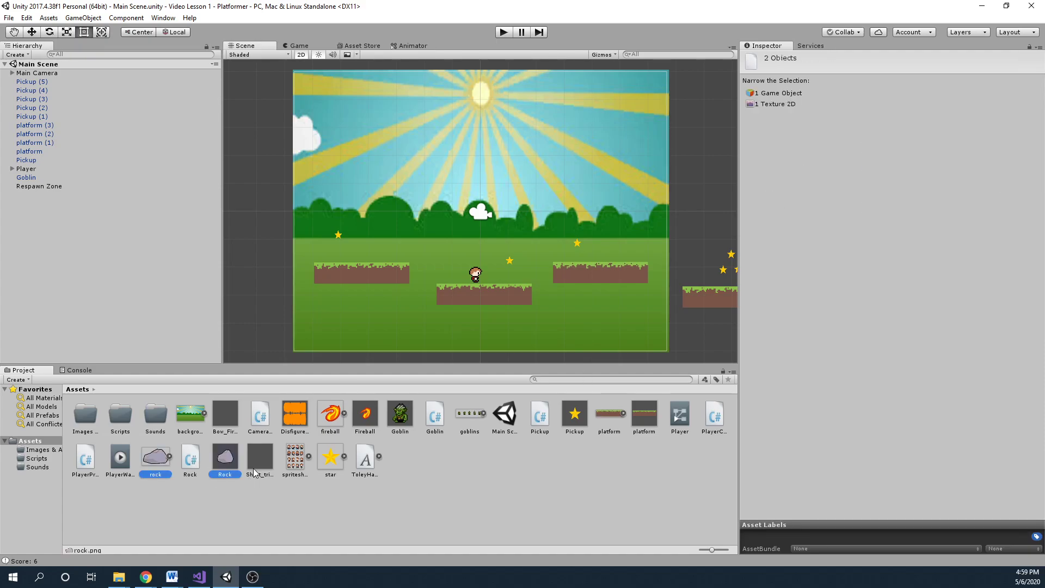
ctrl+click(295, 454)
ctrl+click(330, 456)
ctrl+click(327, 417)
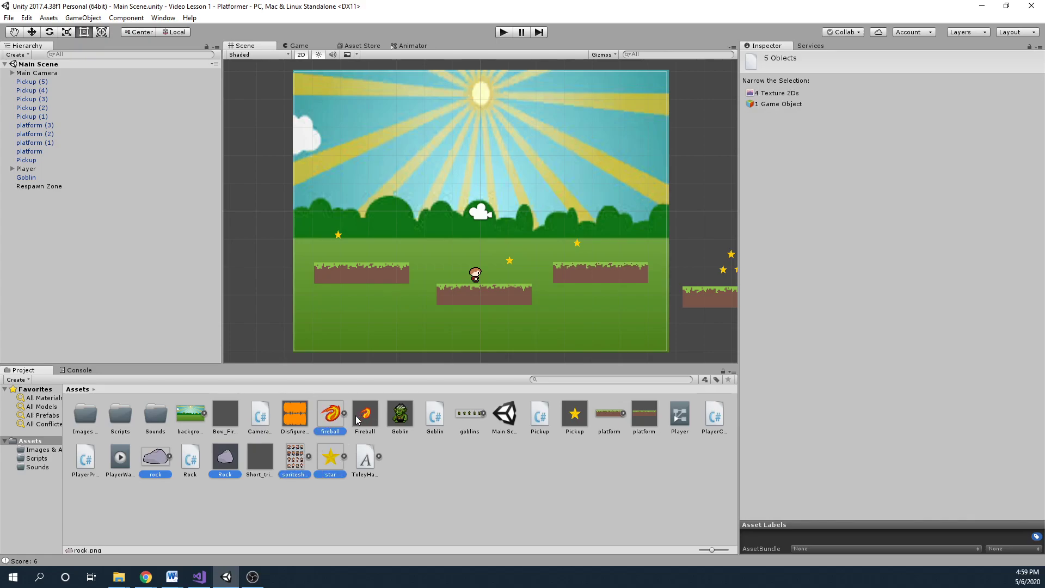
ctrl+click(359, 418)
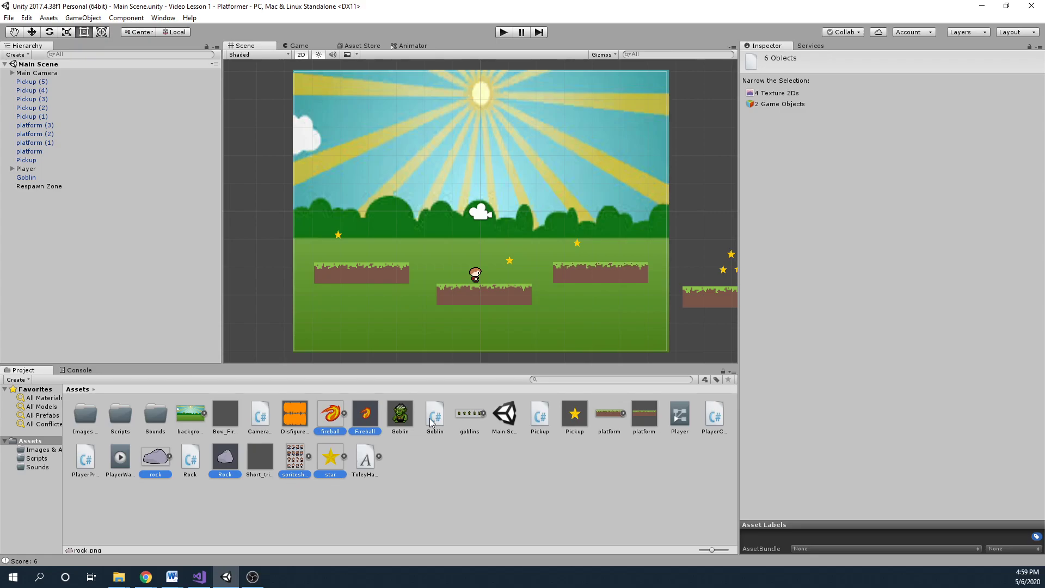
ctrl+click(363, 419)
ctrl+click(225, 457)
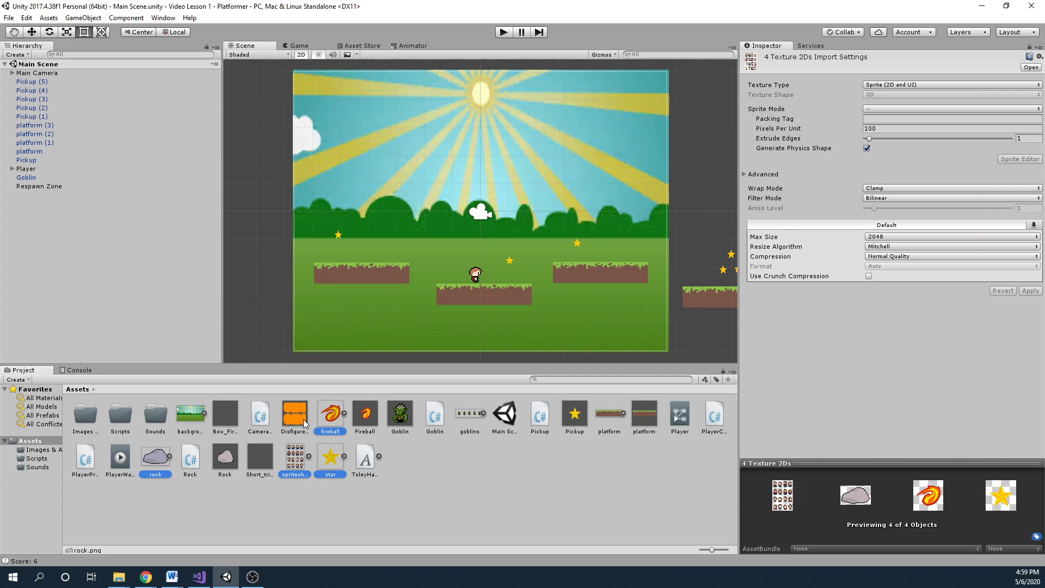
ctrl+click(188, 419)
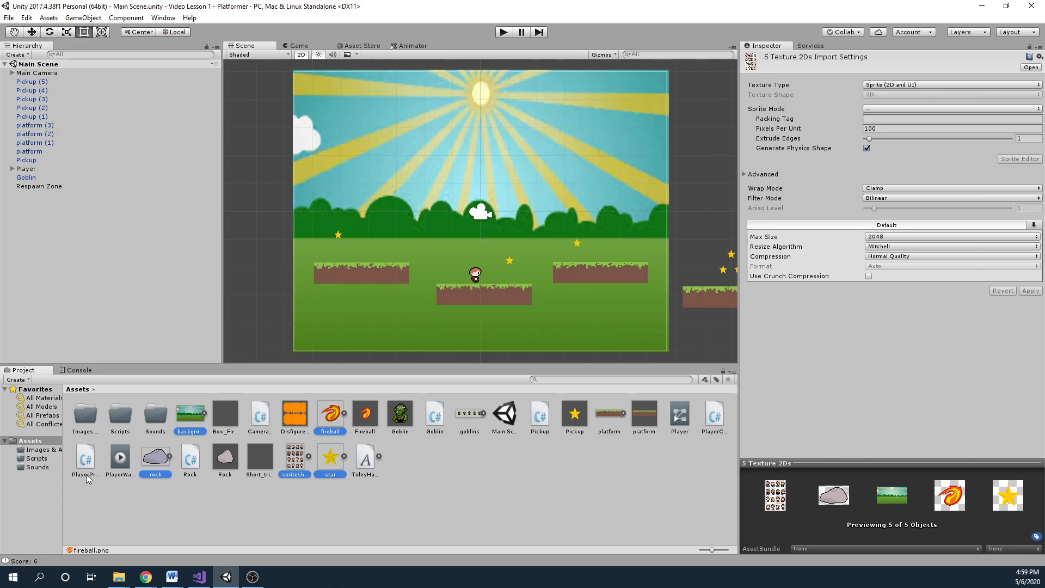
ctrl+click(609, 417)
drag(97, 411, 85, 418)
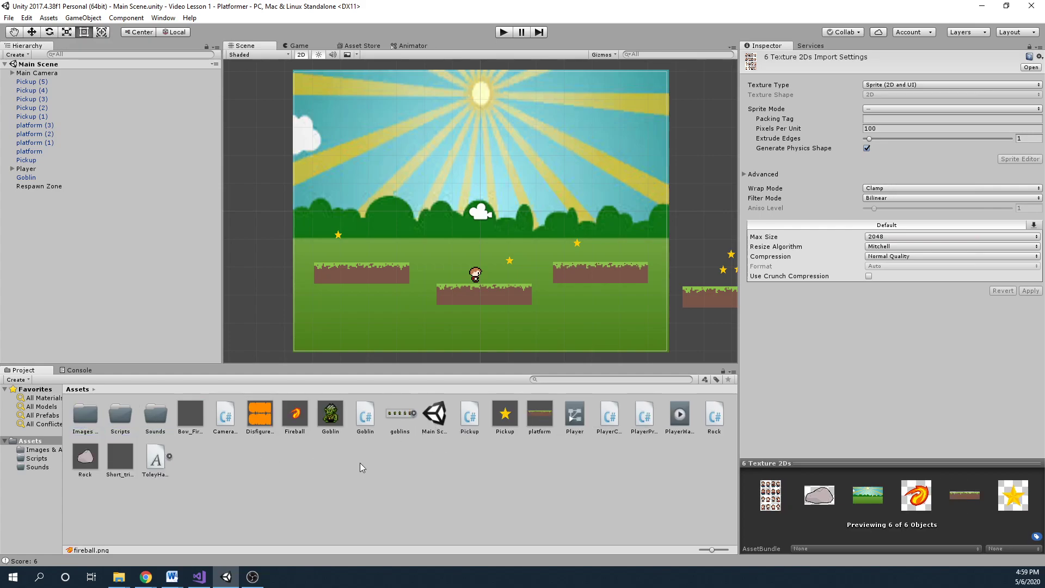
- Create an Assets folder named Prefabs
right_click(250, 455)
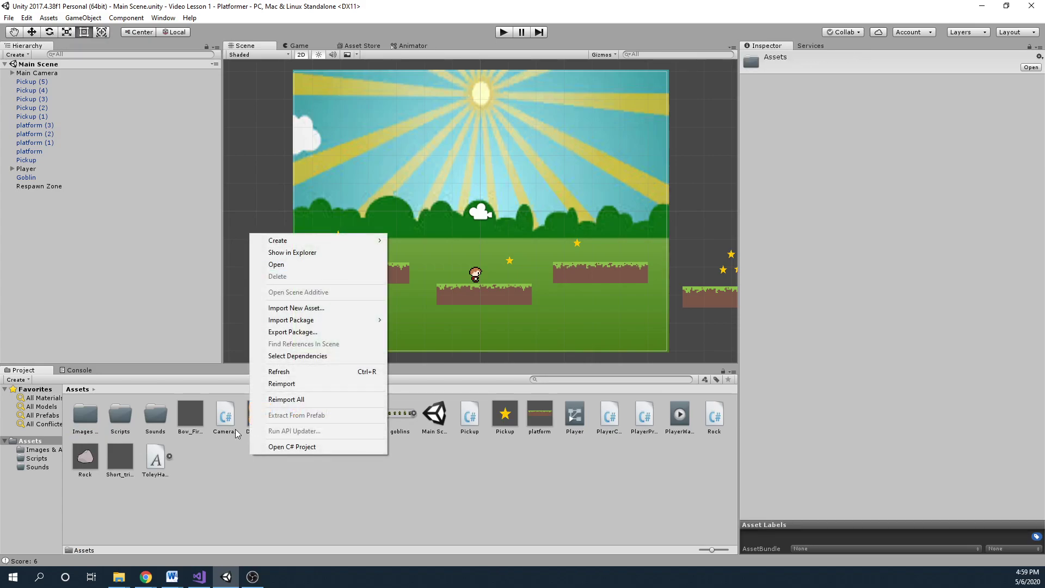
mouse_move(335, 237)
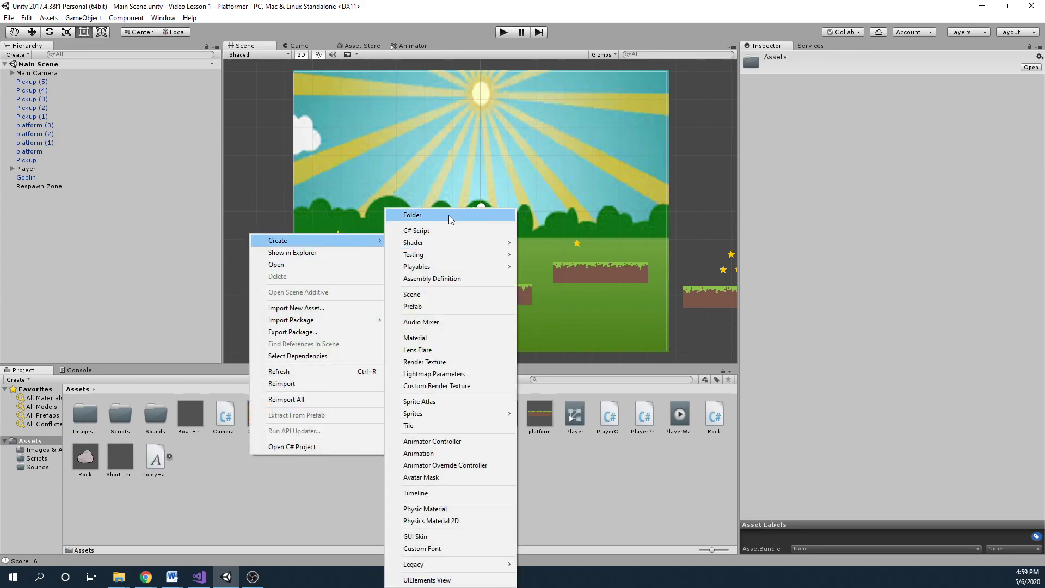
click(447, 215)
text(Prefabs)
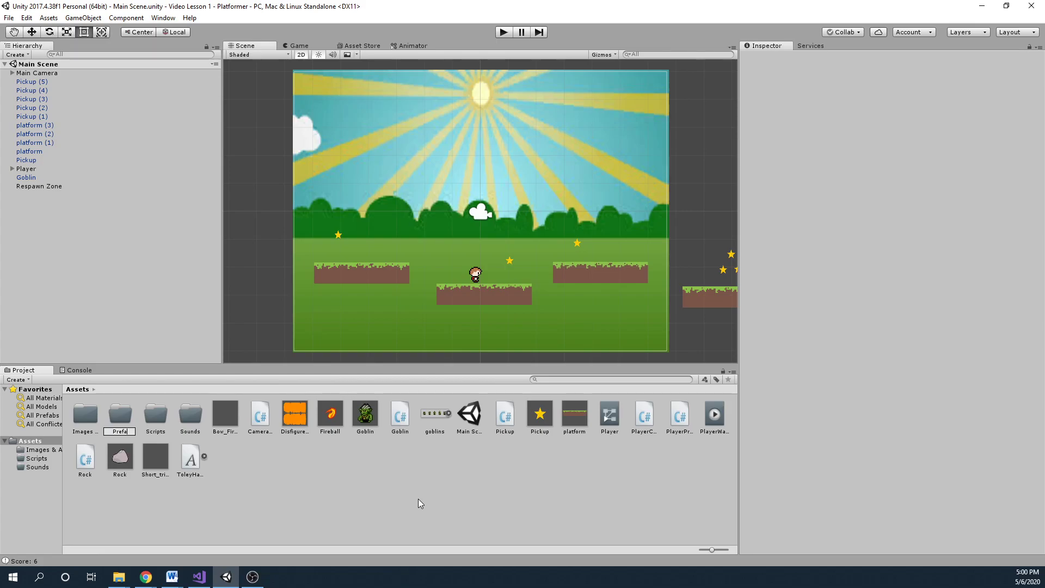
key(Return)
- Move the Fireball, Goblin, Pickup and platform prefabs together into the Prefabs folder
click(337, 426)
ctrl+click(365, 416)
ctrl+click(539, 416)
ctrl+click(574, 416)
drag(330, 414, 120, 417)
- Move all six C# scripts, including CameraController, Goblin, Pickup, Rock and the two Player scripts, into the Scripts folder
click(254, 422)
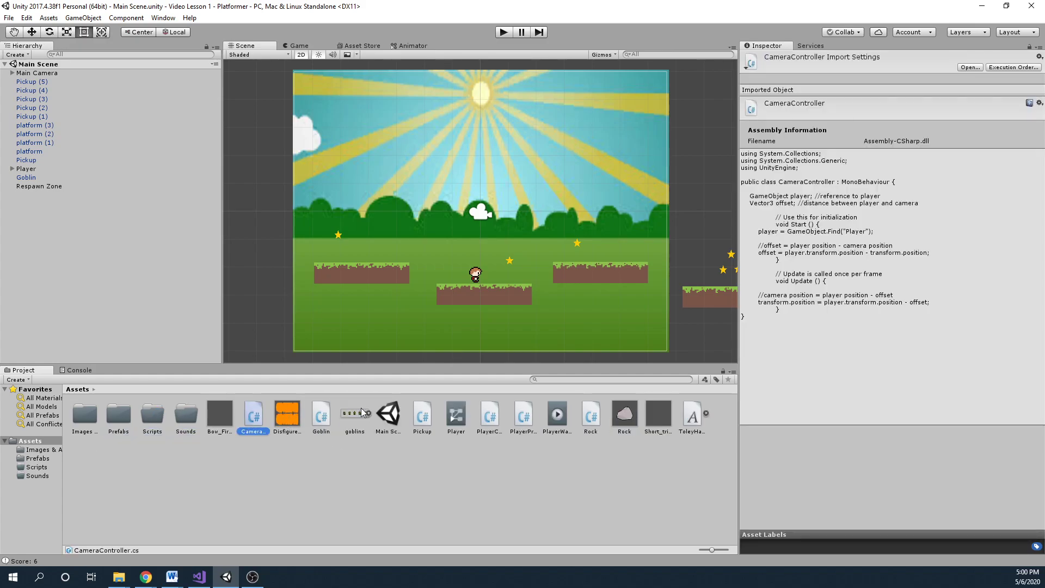
ctrl+click(322, 417)
ctrl+click(423, 417)
ctrl+click(497, 417)
ctrl+click(523, 415)
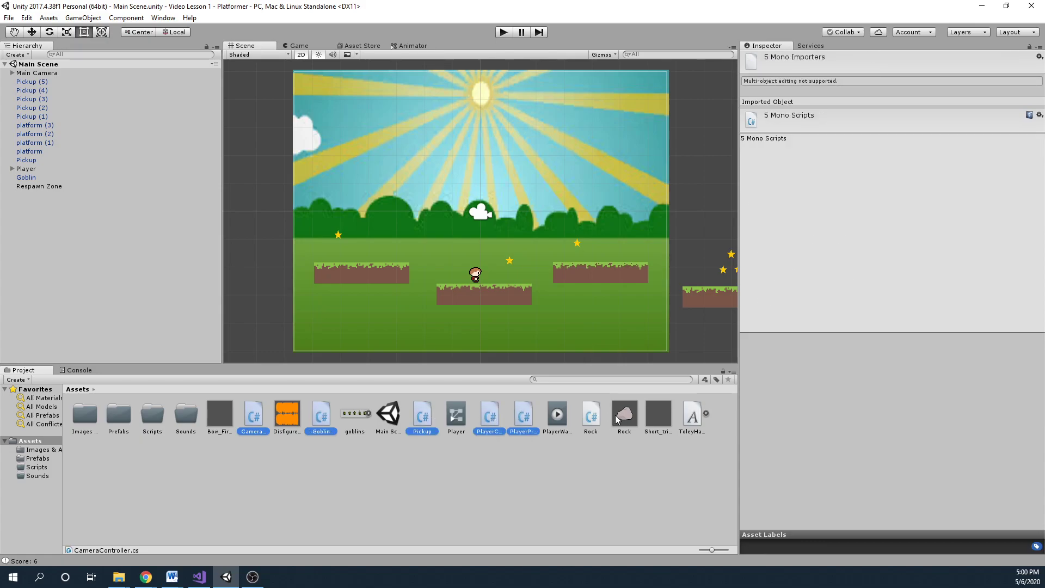
ctrl+click(590, 416)
drag(259, 416, 155, 421)
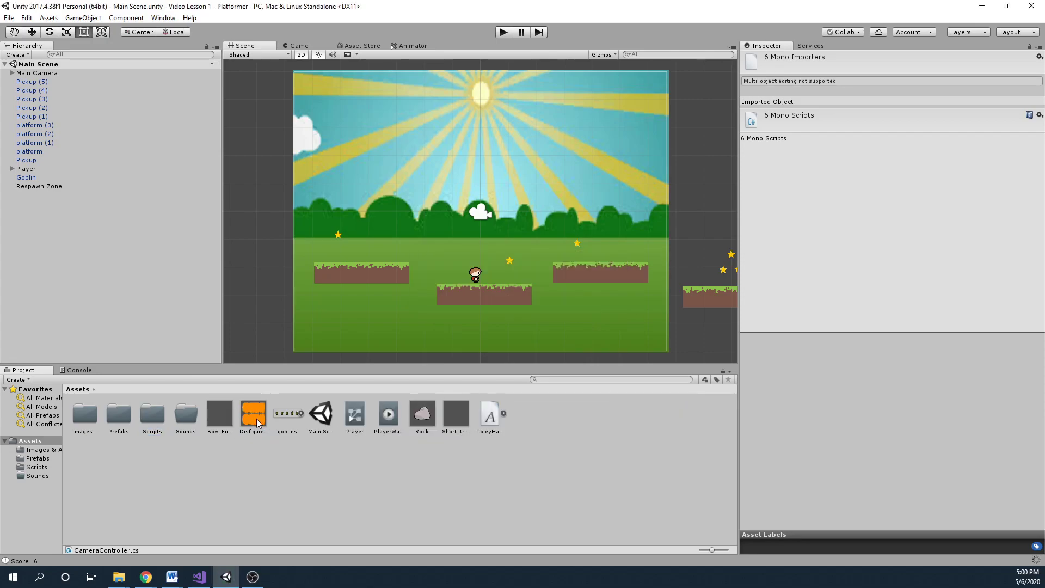
- File the Rock prefab in a subfolder, the Disfigure music track in Sounds, and the goblins sprite sheet in Images & Animation
click(436, 445)
drag(421, 414, 164, 420)
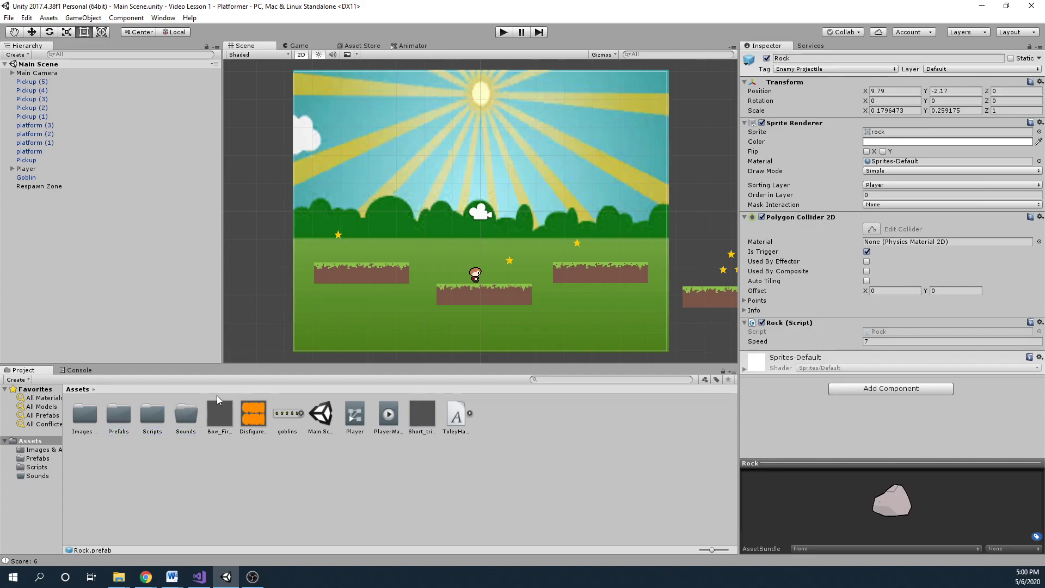
drag(253, 416, 185, 415)
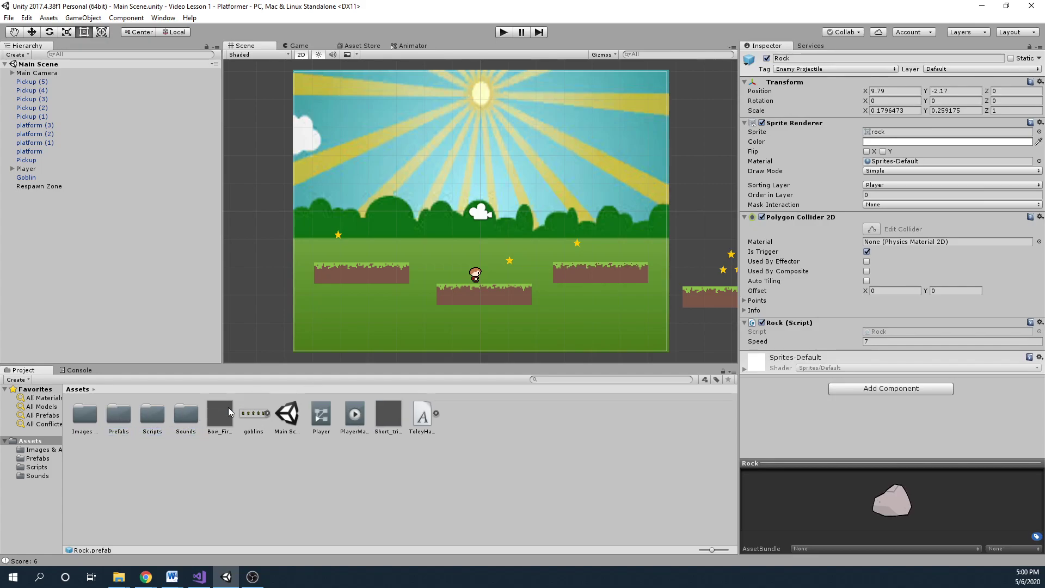
drag(269, 415, 86, 419)
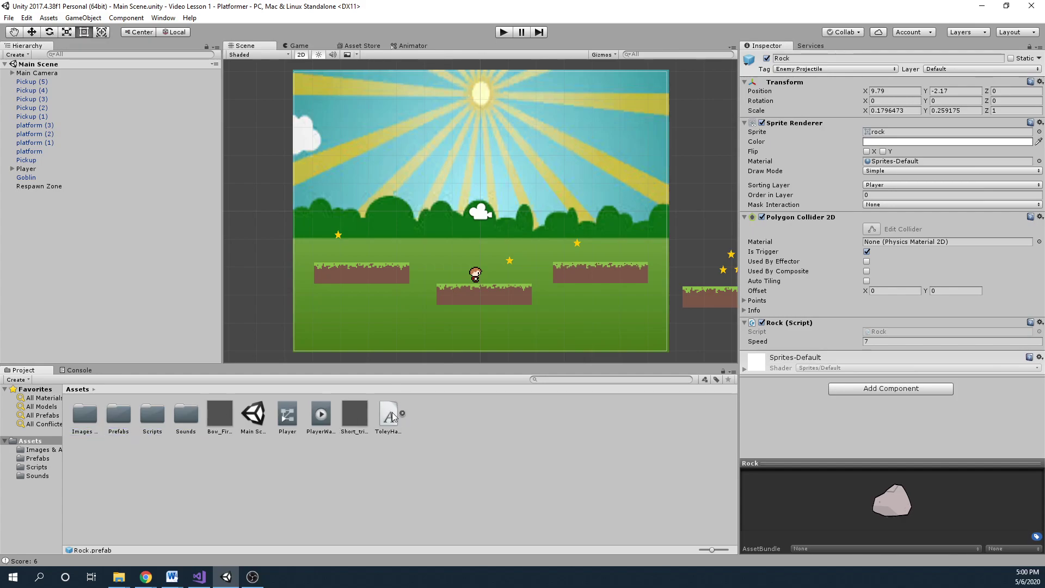
- Move the Player animator controller and animation clip into Images & Animation, and the bow-fire and fanfare clips into Sounds
click(287, 418)
ctrl+click(321, 415)
drag(287, 418, 86, 416)
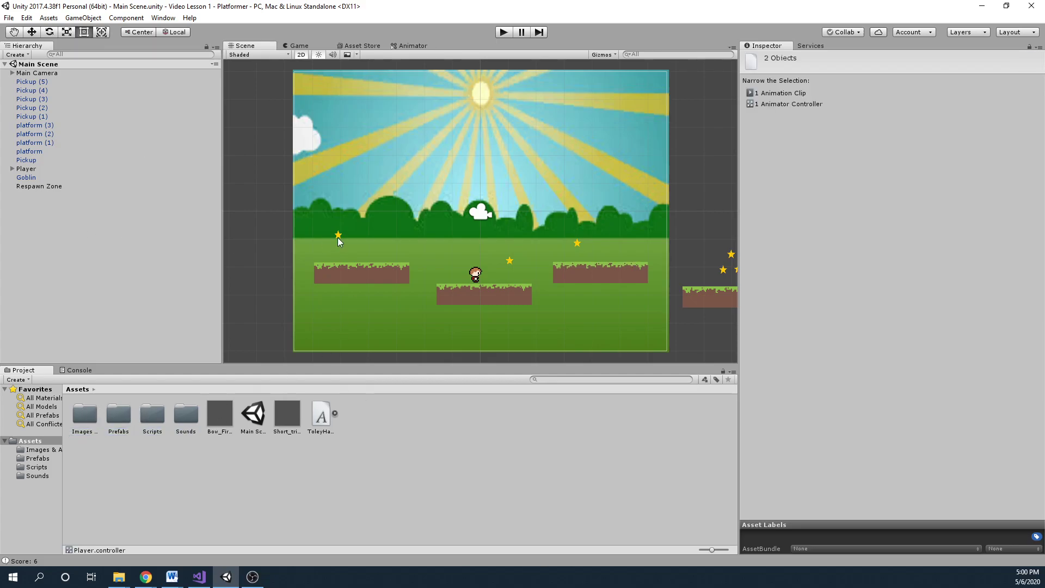
ctrl+click(291, 417)
drag(214, 415, 186, 419)
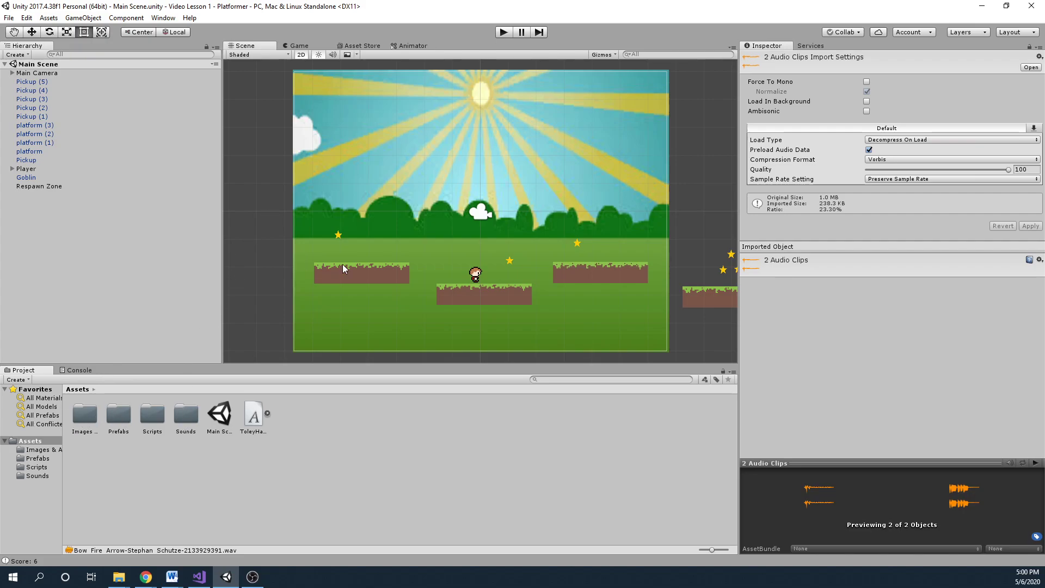
- Open the PlayerController script from the Scripts folder in Visual Studio and reload the externally modified project
double_click(153, 422)
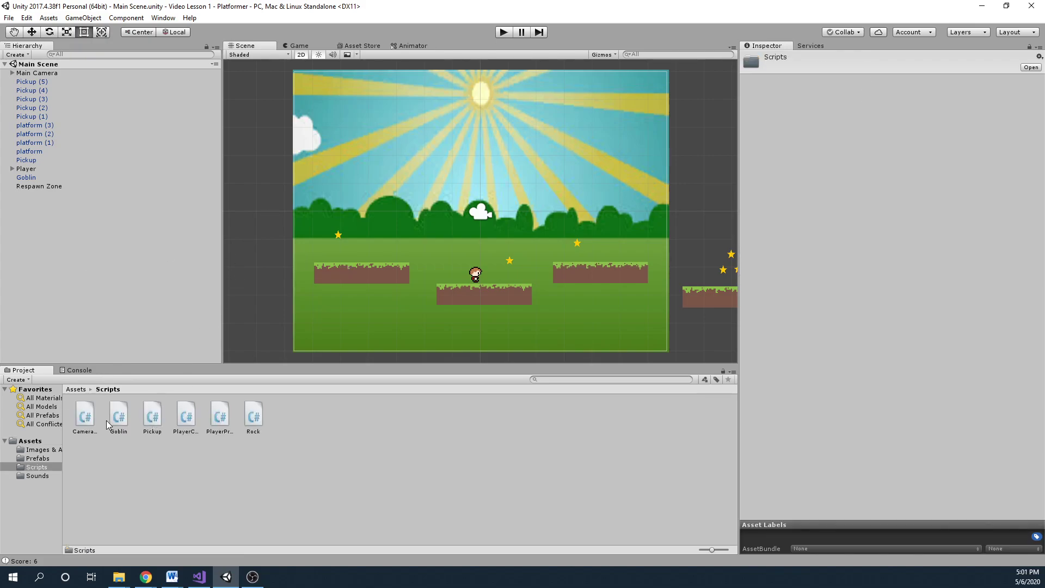
double_click(184, 417)
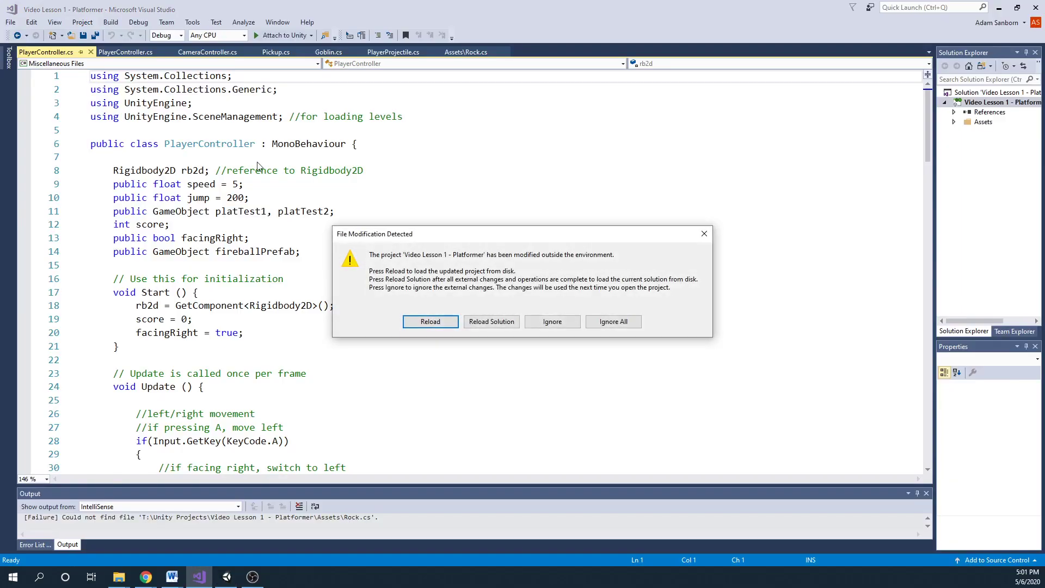
click(430, 322)
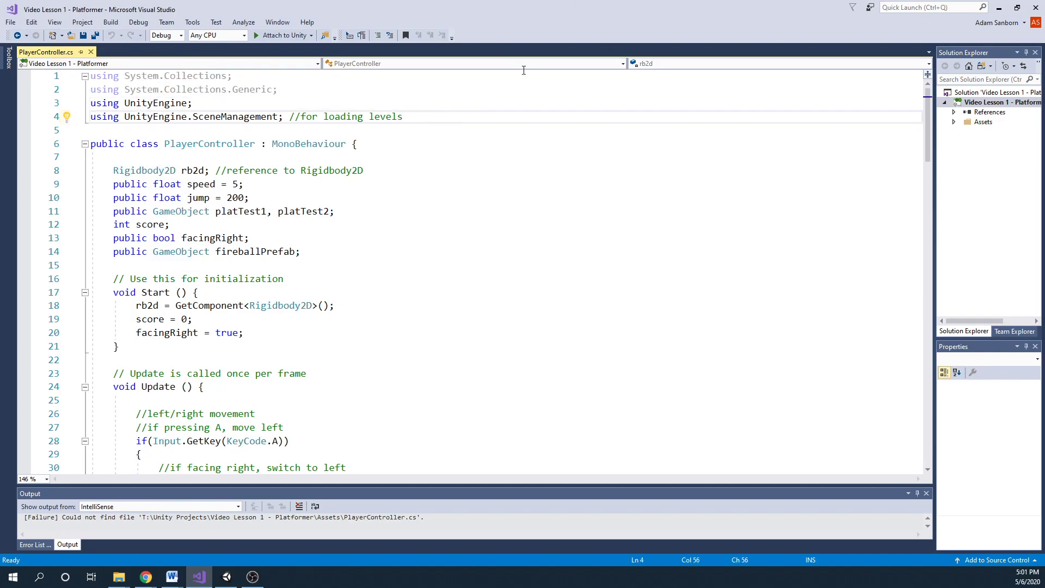
- Declare an AudioSource variable named aud below the fireballPrefab declaration in PlayerController
click(626, 251)
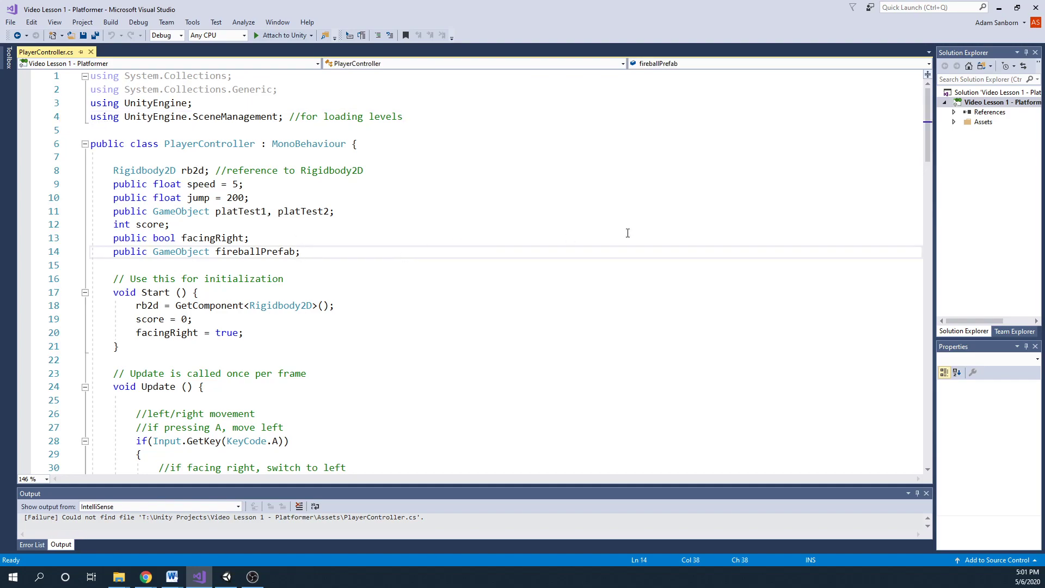
key(Return)
text(Au)
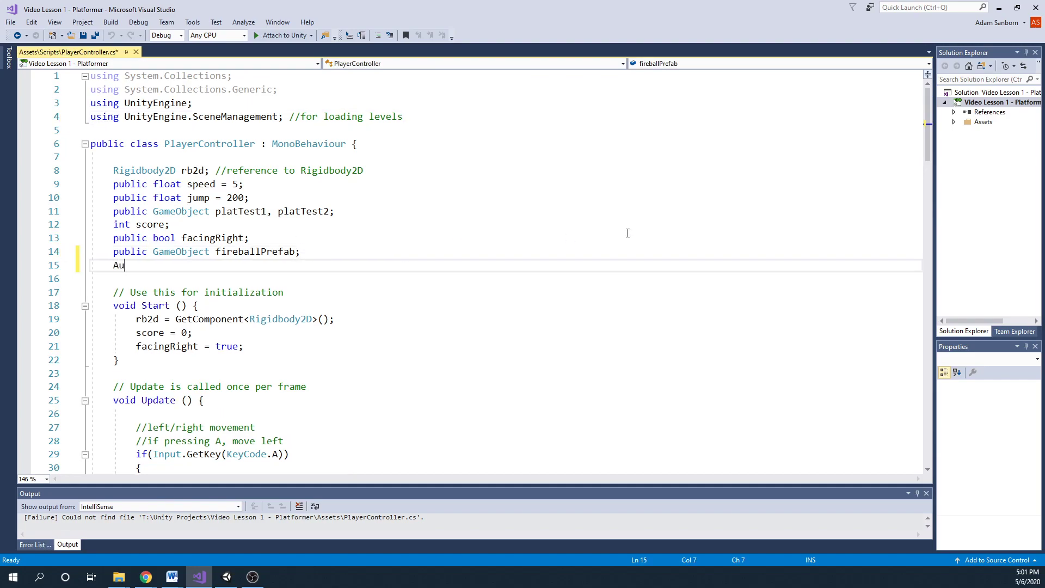
text(dioSource aud)
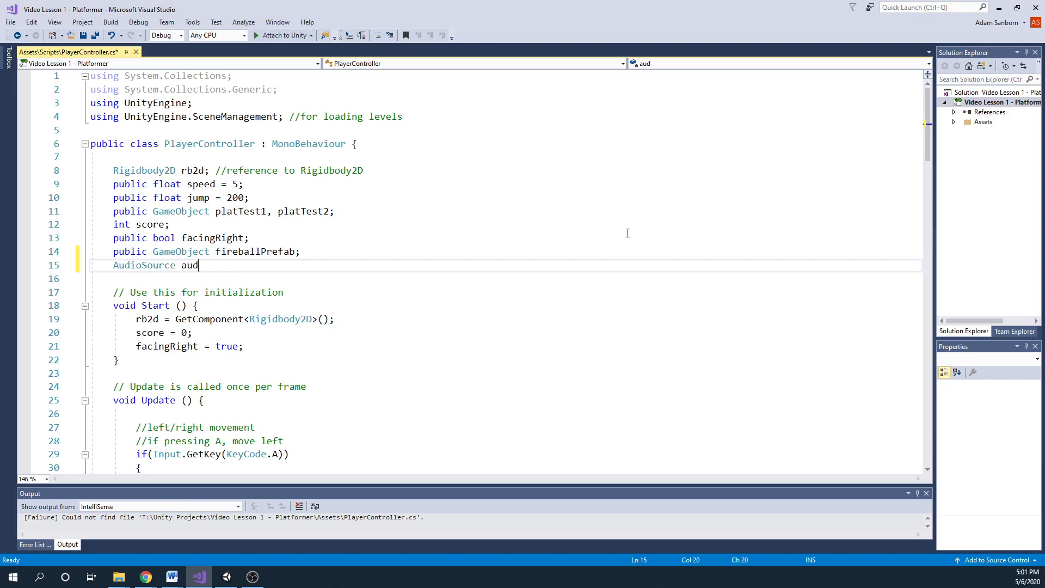
text(;;)
- At the end of Start(), add aud = GetComponent<AudioSource>(); and save the script
key(Down)
key(Down)
key(Down)
key(Down)
key(Down)
key(Down)
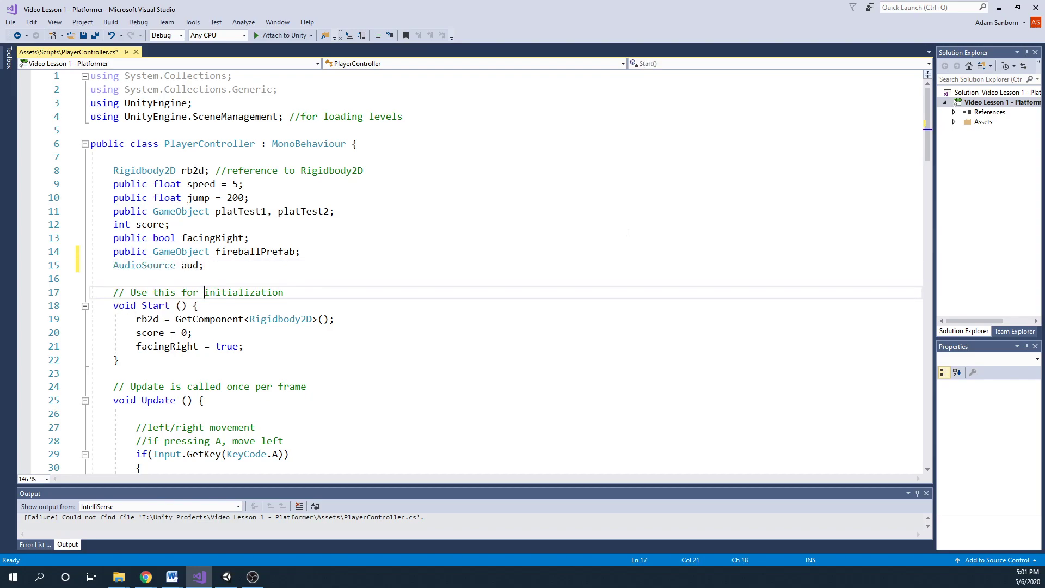
key(Up)
key(Up)
key(Up)
key(Down)
key(Down)
key(Down)
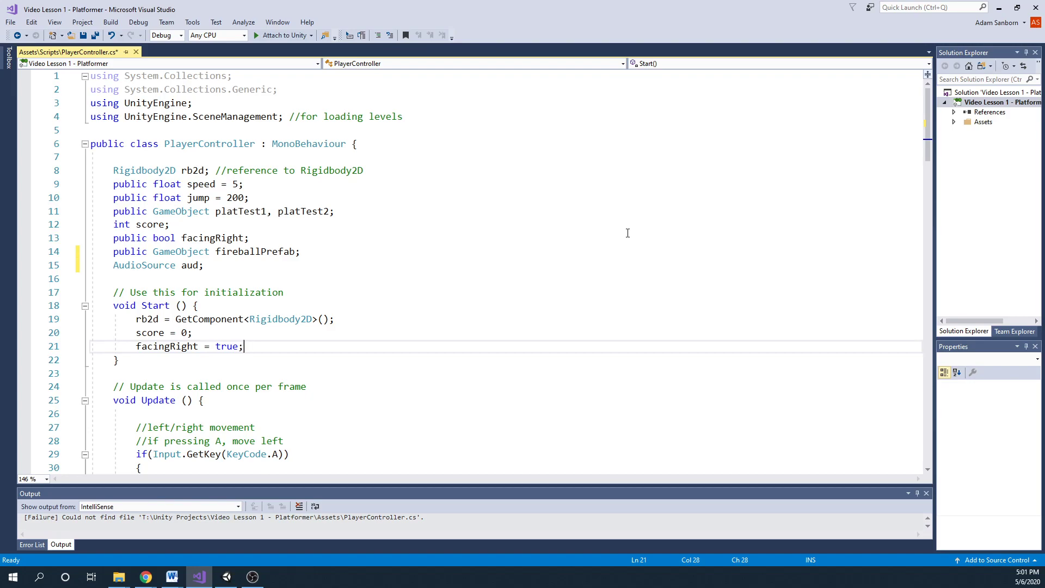
key(Return)
text(aud = )
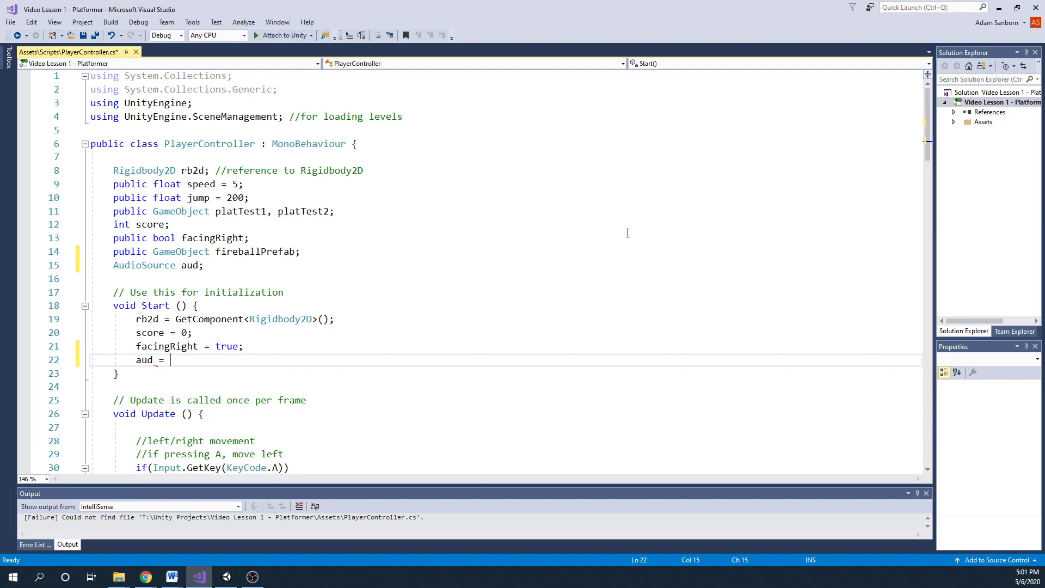
text(GetComponent<)
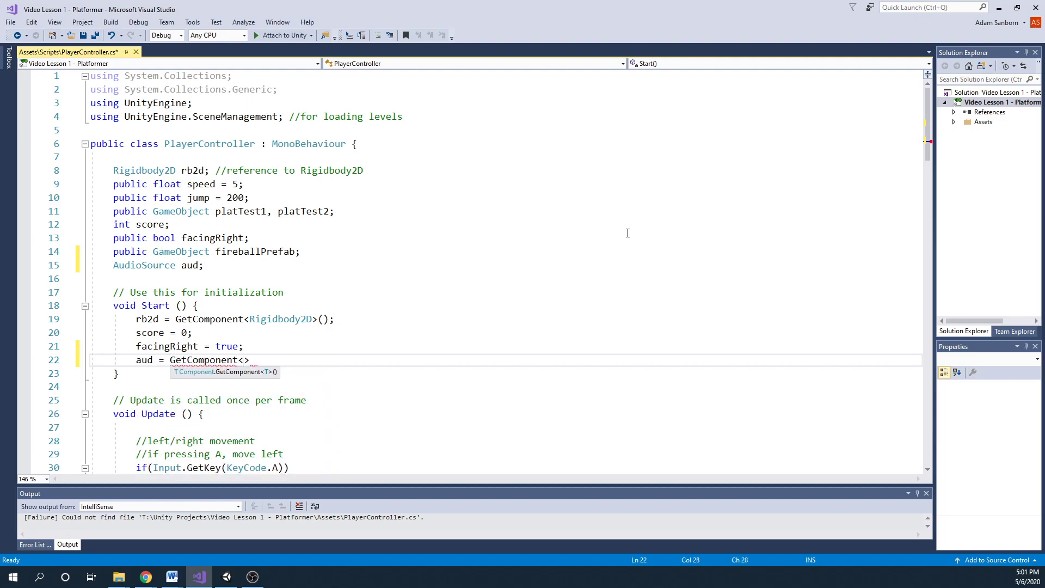
text(AudioS)
text(ource>)
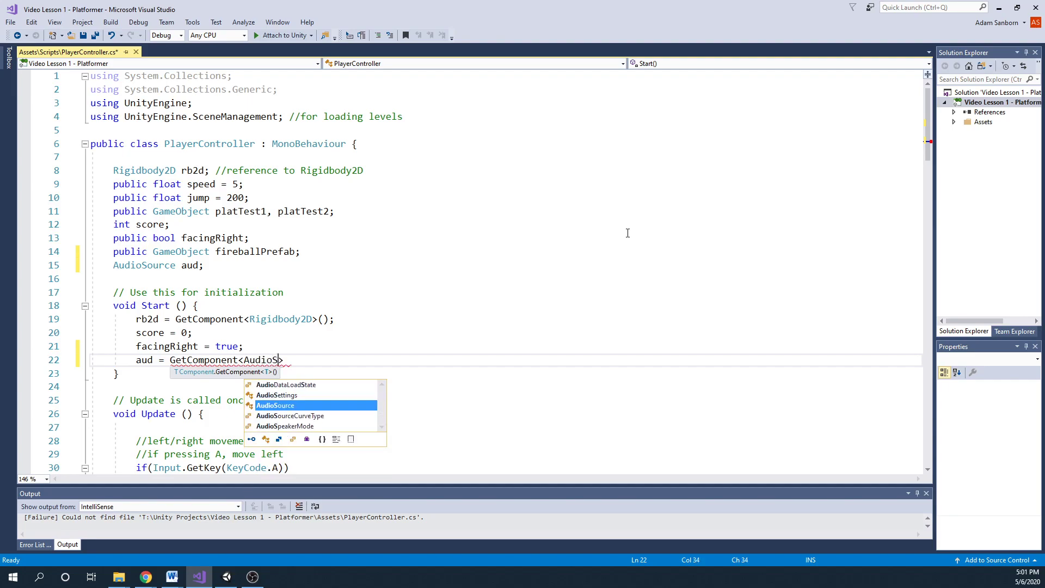
text(();)
key(ctrl+s)
- Below the aud declaration, add public AudioClip shootSound, winSound; and save the script
click(210, 273)
key(Return)
text(public AudioClip)
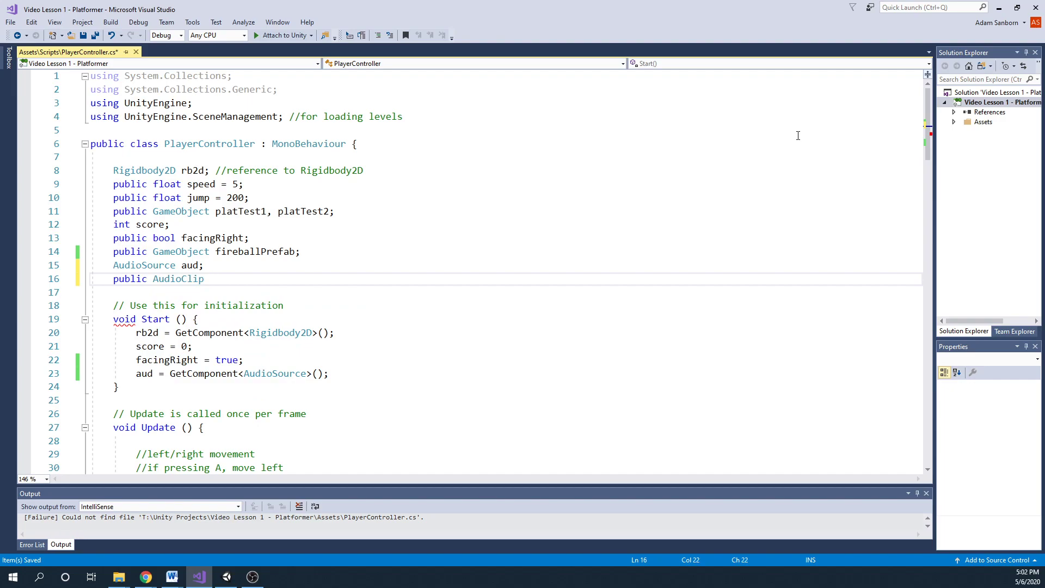
text(shootSound, winSound;)
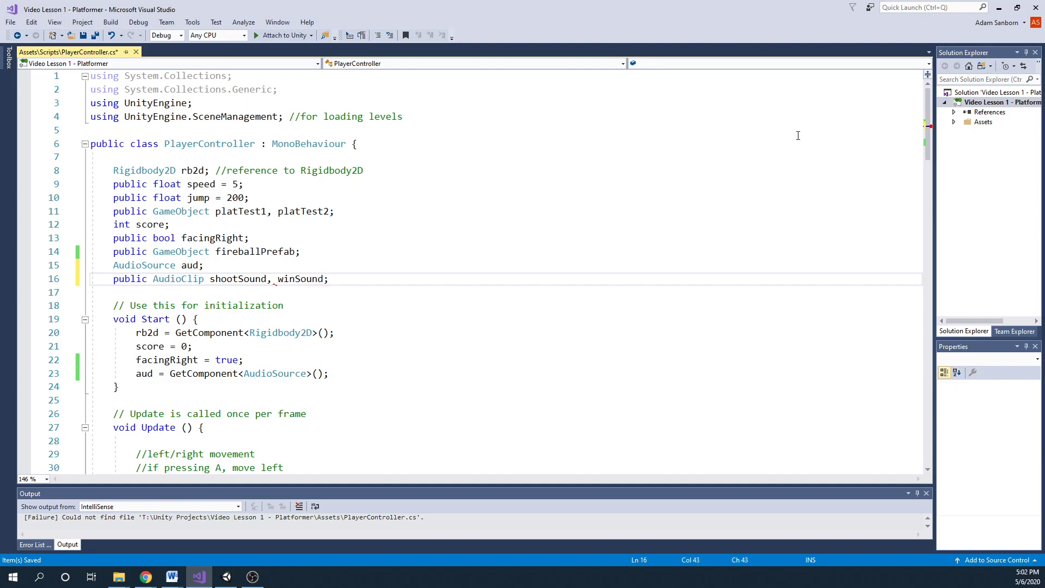
key(ctrl+s)
drag(210, 279, 244, 279)
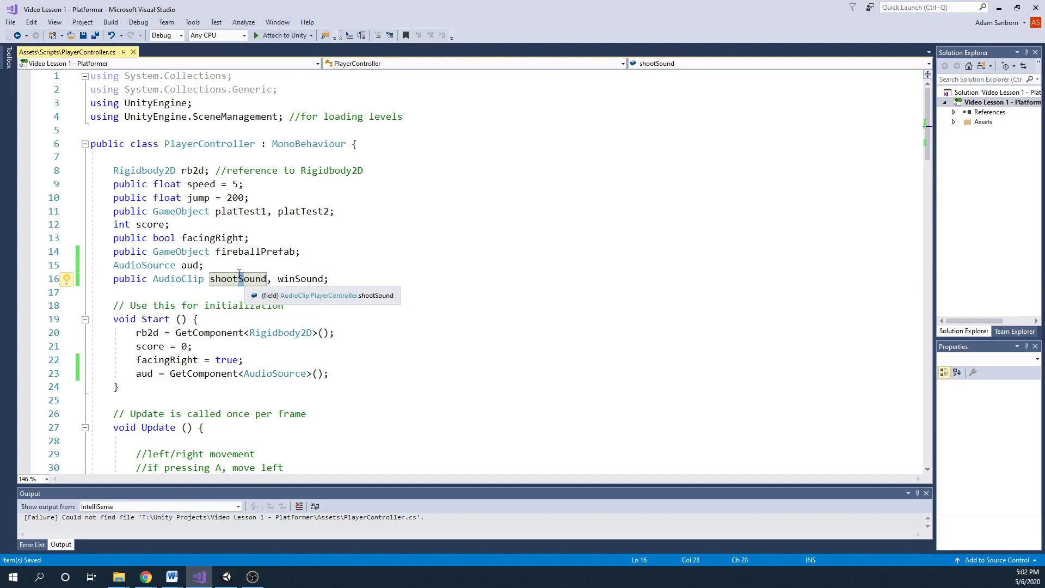
click(244, 280)
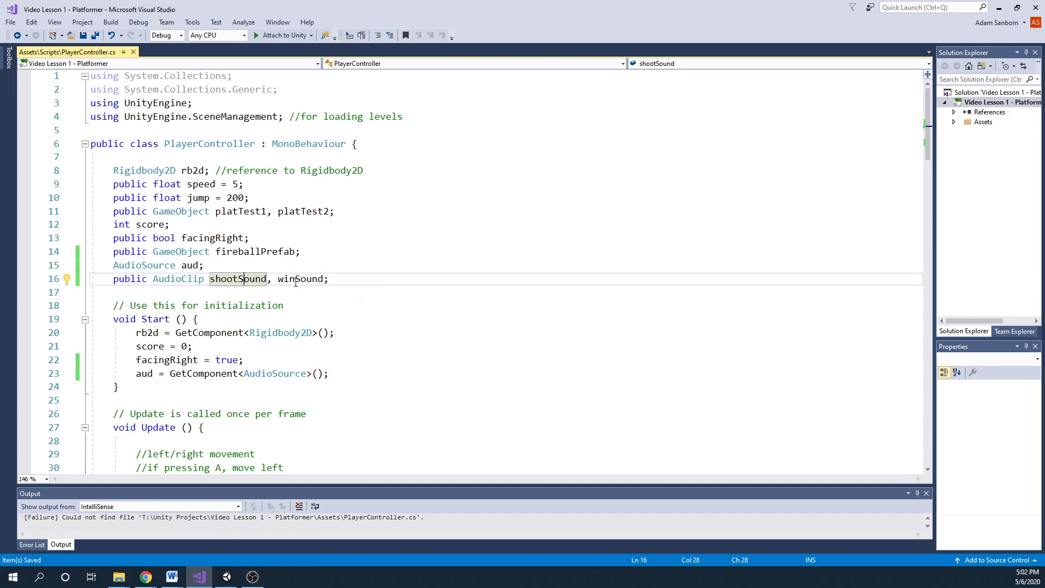
- Switch back to Unity and add an Audio Source component to the Player object
click(227, 577)
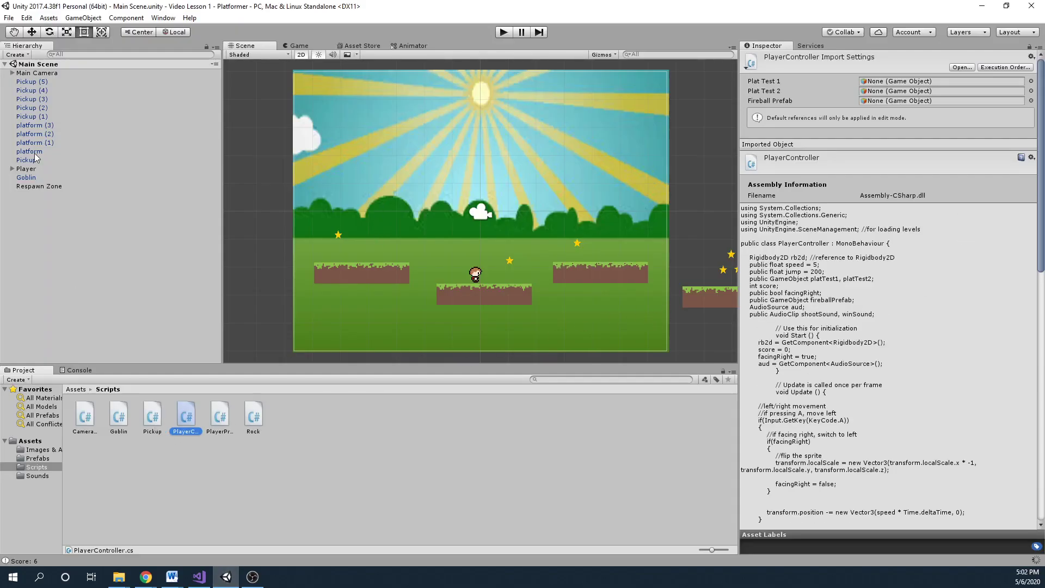
click(33, 170)
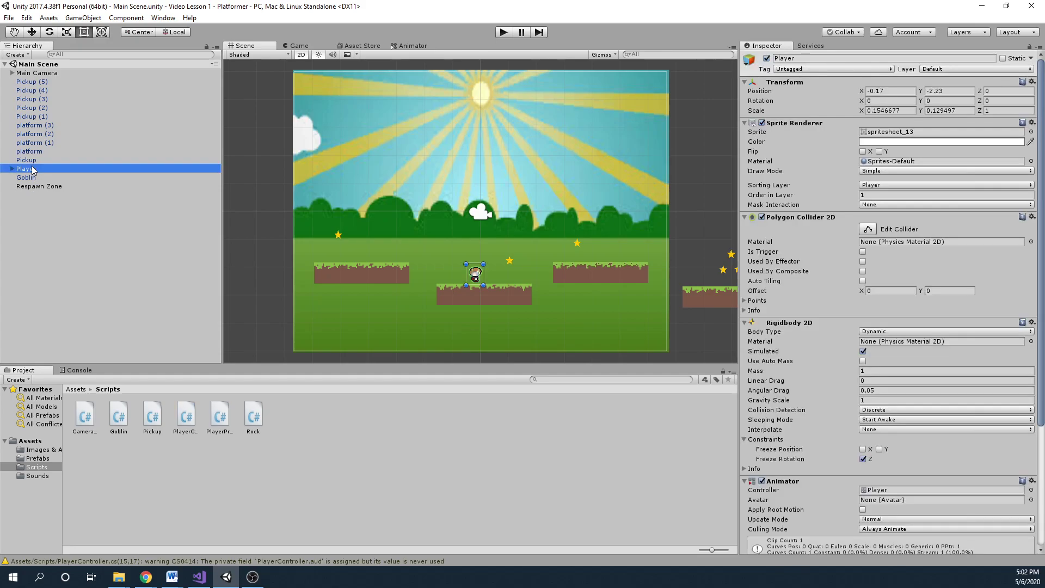
scroll(892, 321, down, 5)
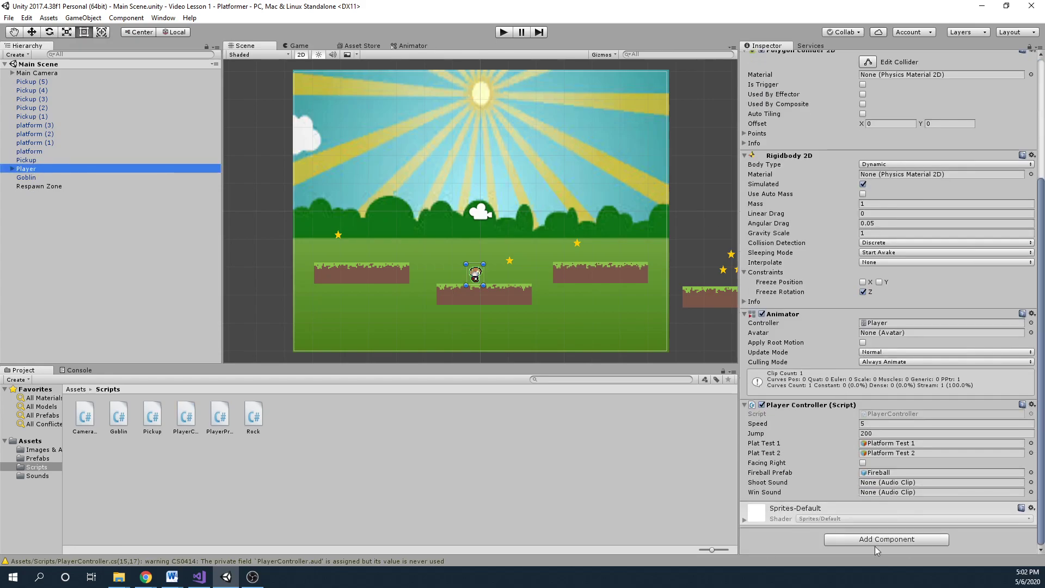
click(874, 541)
mouse_move(942, 432)
mouse_down()
mouse_move(947, 472)
mouse_move(938, 416)
mouse_up()
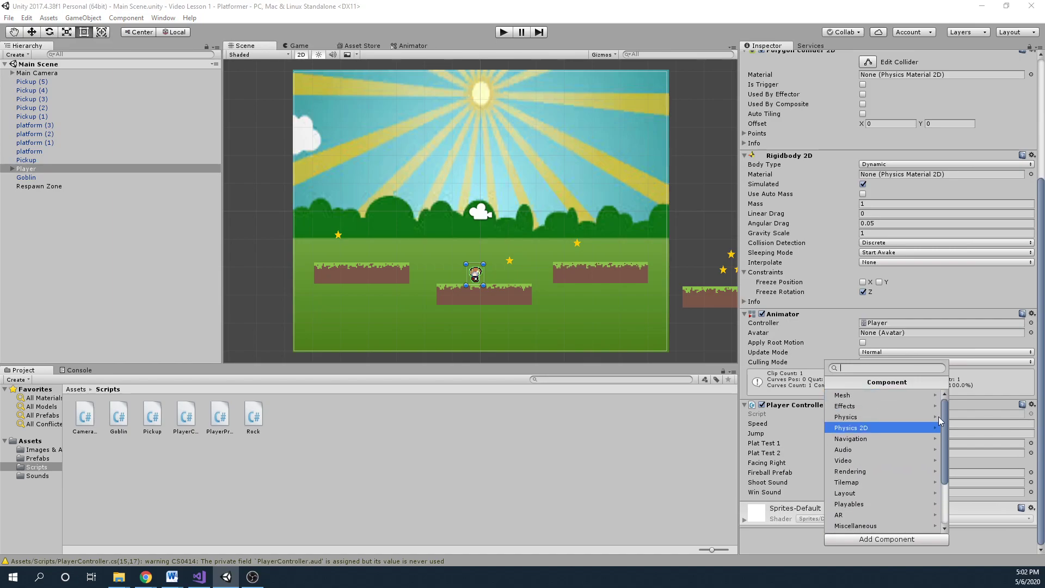
click(866, 451)
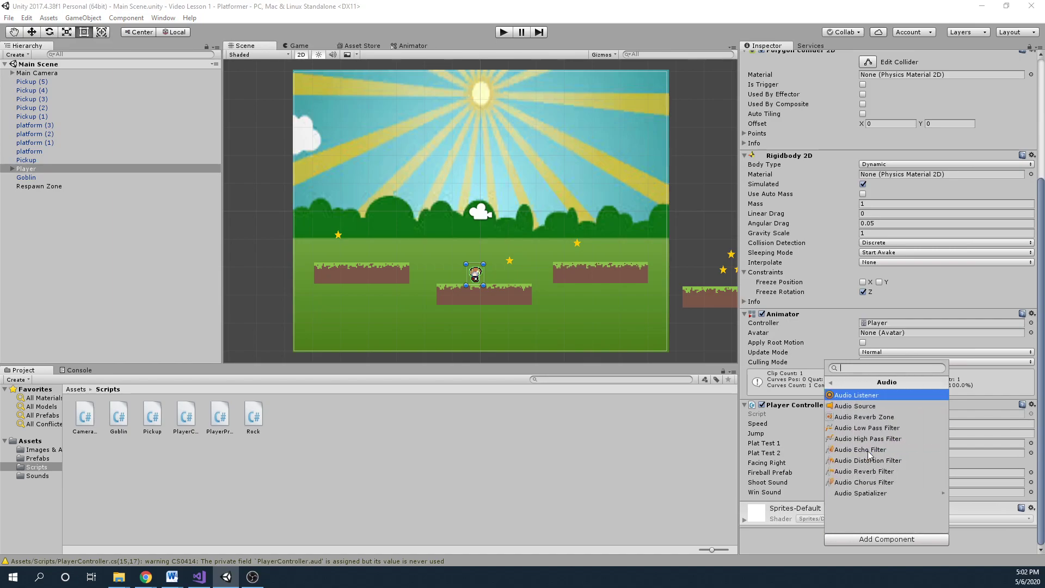
click(873, 405)
scroll(944, 359, down, 6)
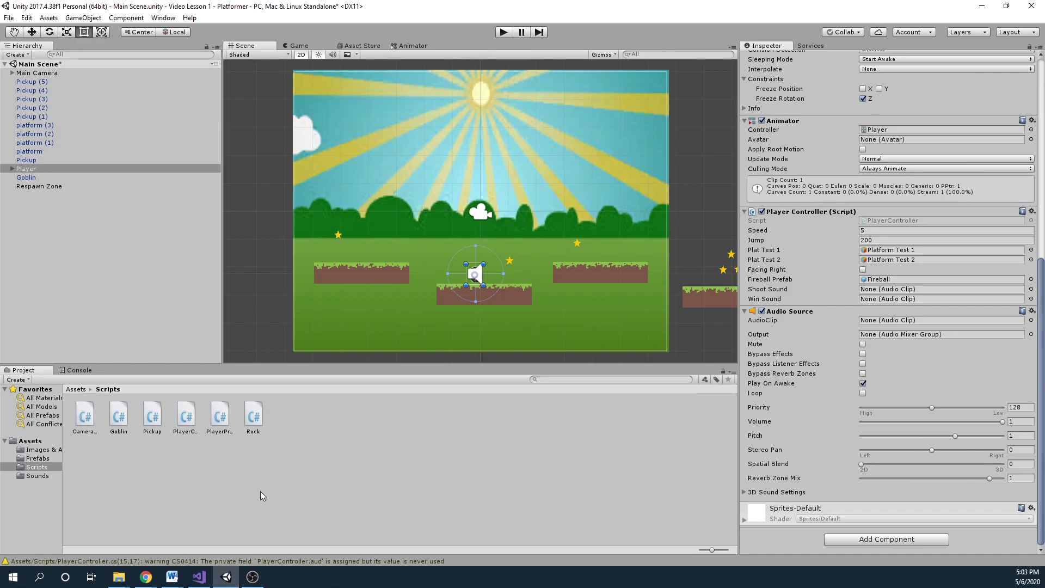
- Assign the fanfare clip to Win Sound, the bow-fire clip to Shoot Sound, and the Disfigure track to the Audio Source's AudioClip
click(46, 475)
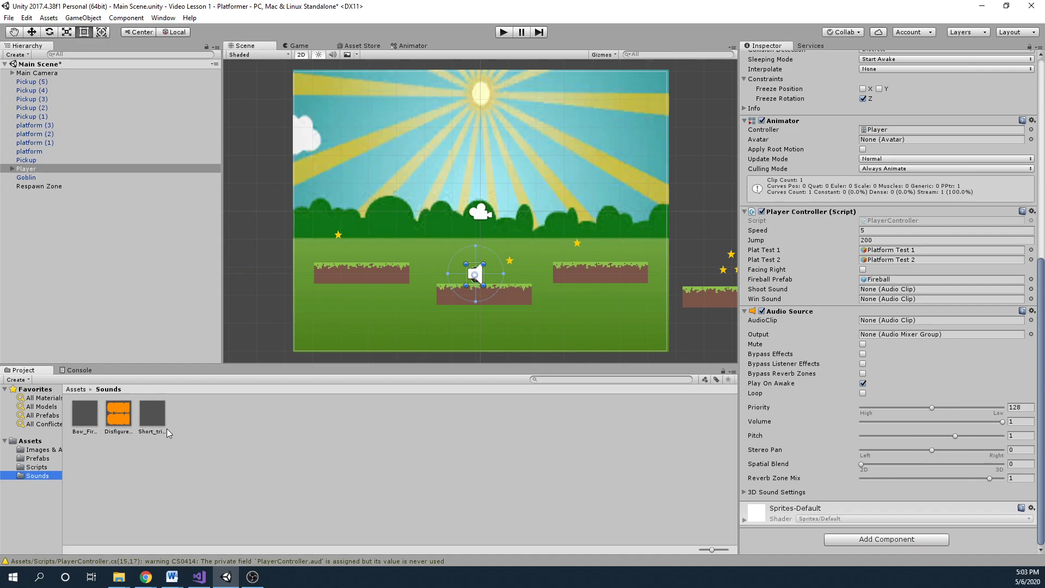
drag(152, 420, 901, 305)
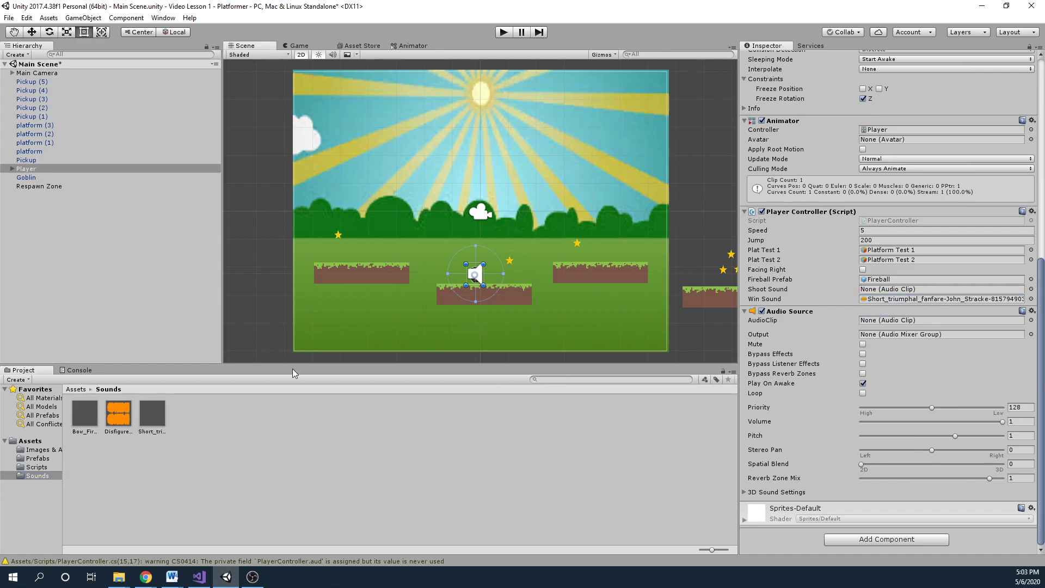
drag(85, 415, 891, 292)
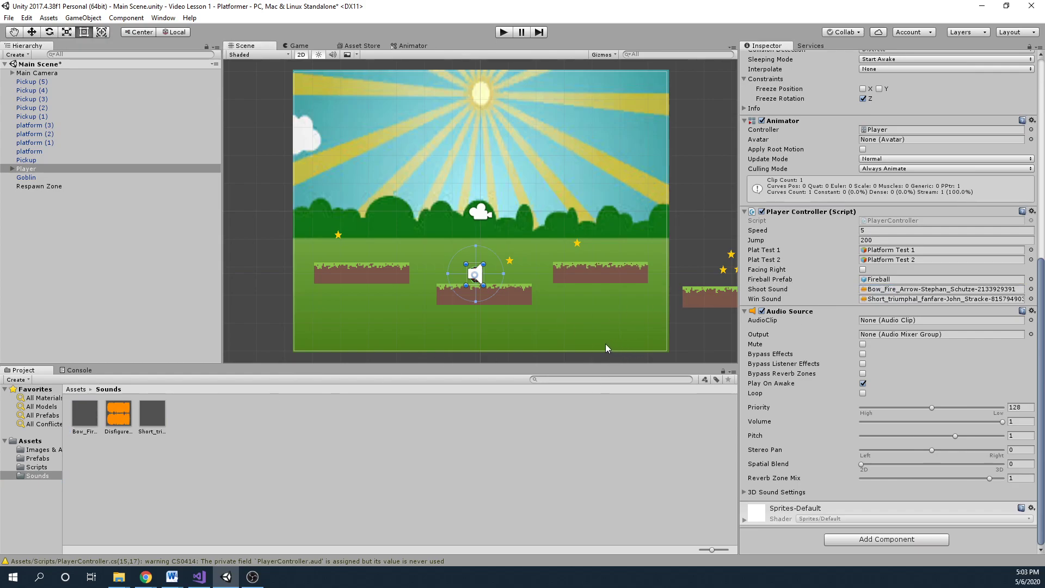
drag(124, 423, 895, 322)
- Playtest the scene with the background music, running and jumping the player across the platforms to the goblin, and stop the game
click(503, 32)
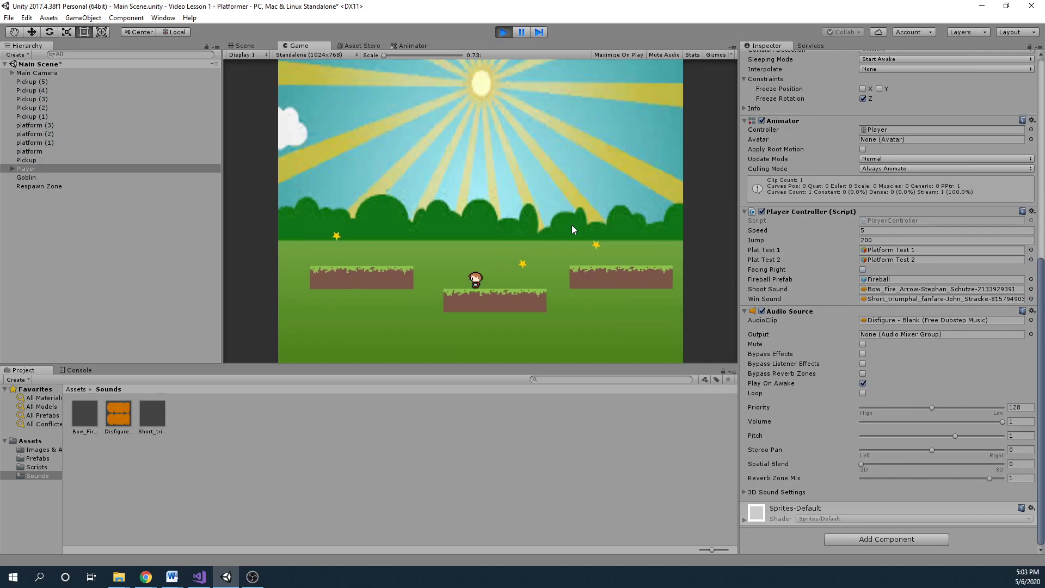
key(Left)
key(space)
key(Right)
key(space)
key(Left)
key(space)
key(Right)
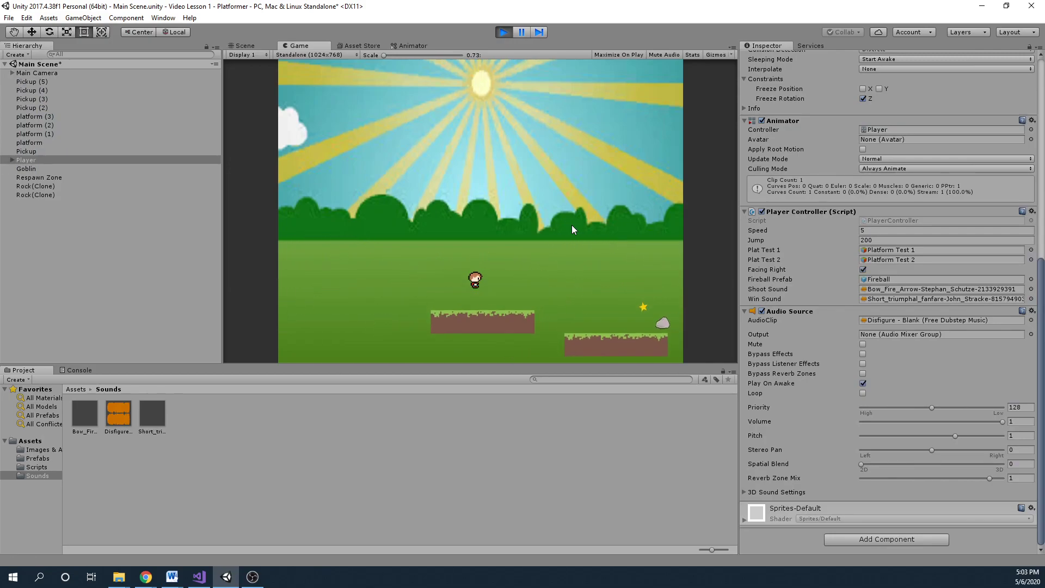
key(space)
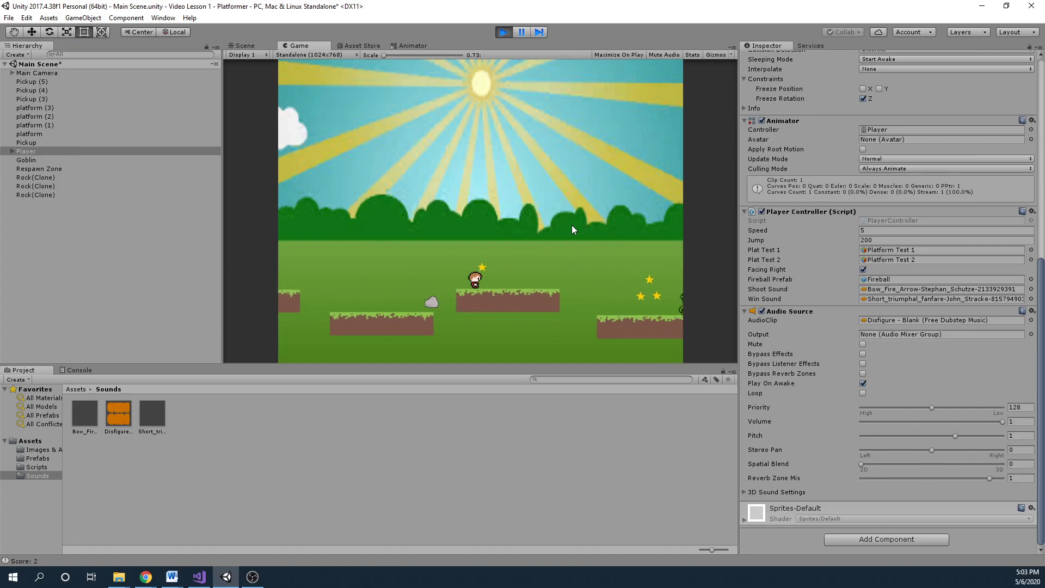
key(space)
key(Left)
key(Right)
key(space)
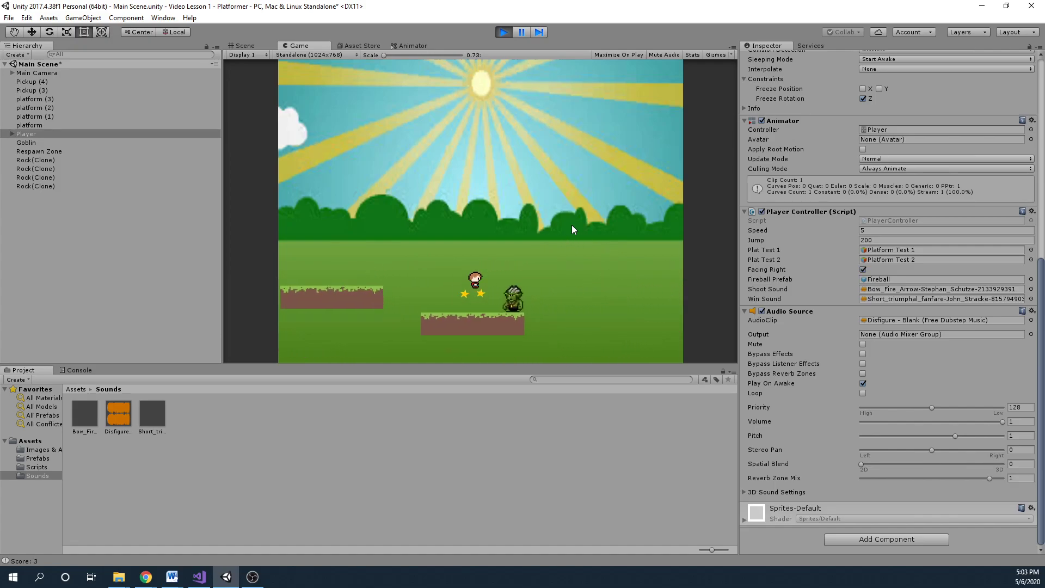
key(Left)
click(497, 34)
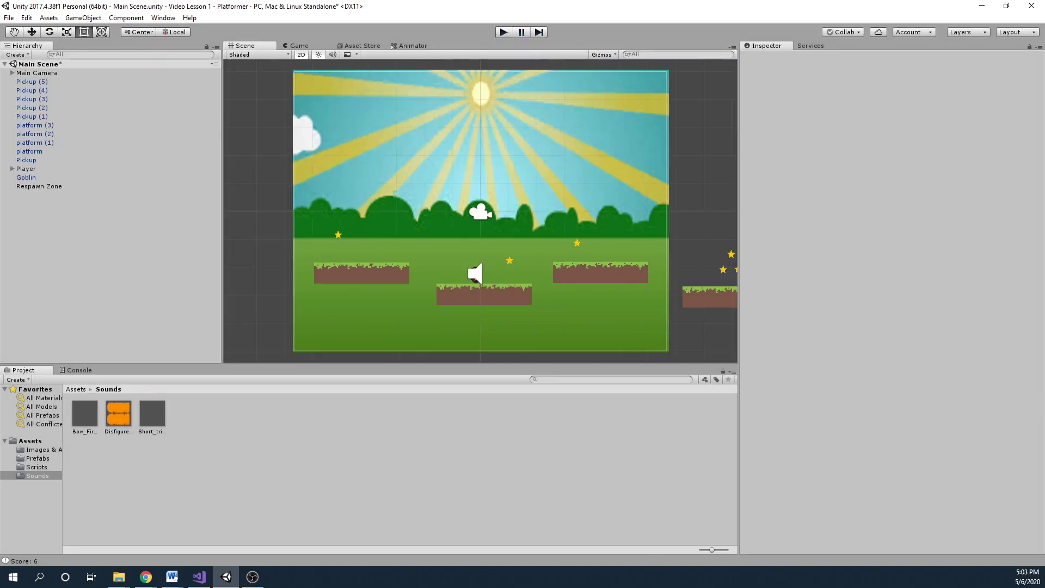
- Enable Loop on the Player's Audio Source
key(alt+Tab)
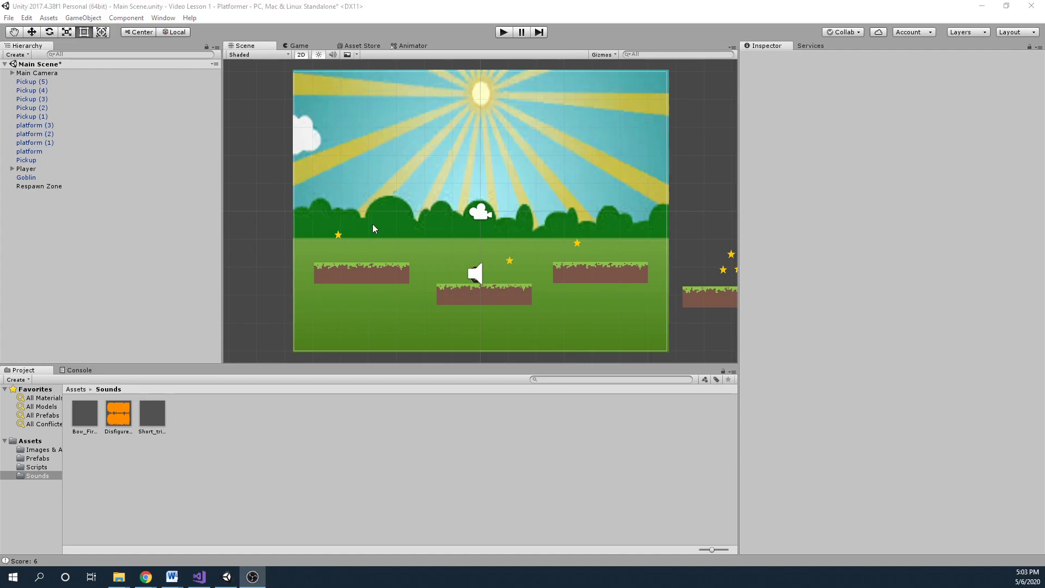
click(27, 169)
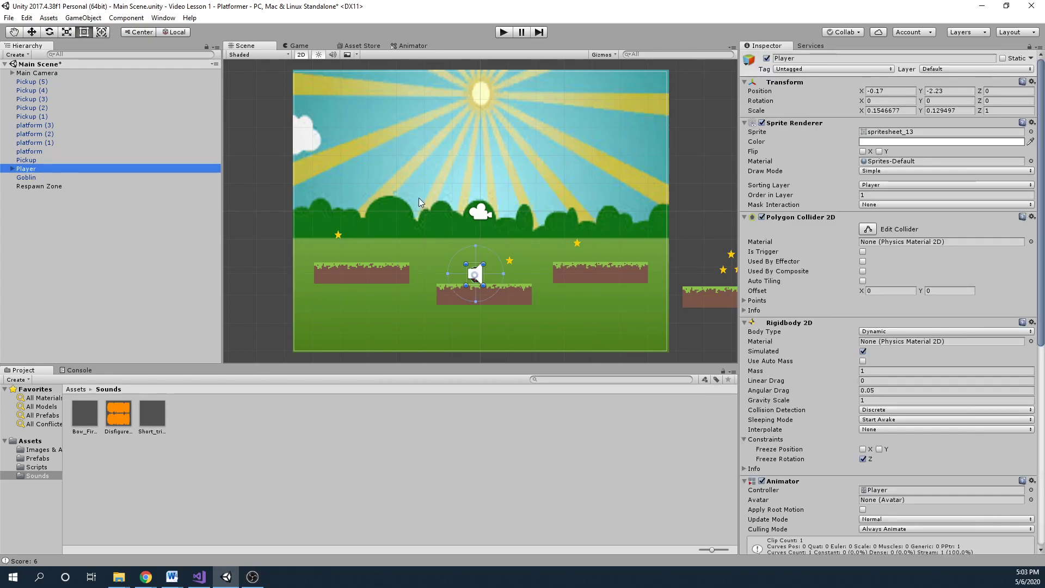
scroll(892, 381, down, 10)
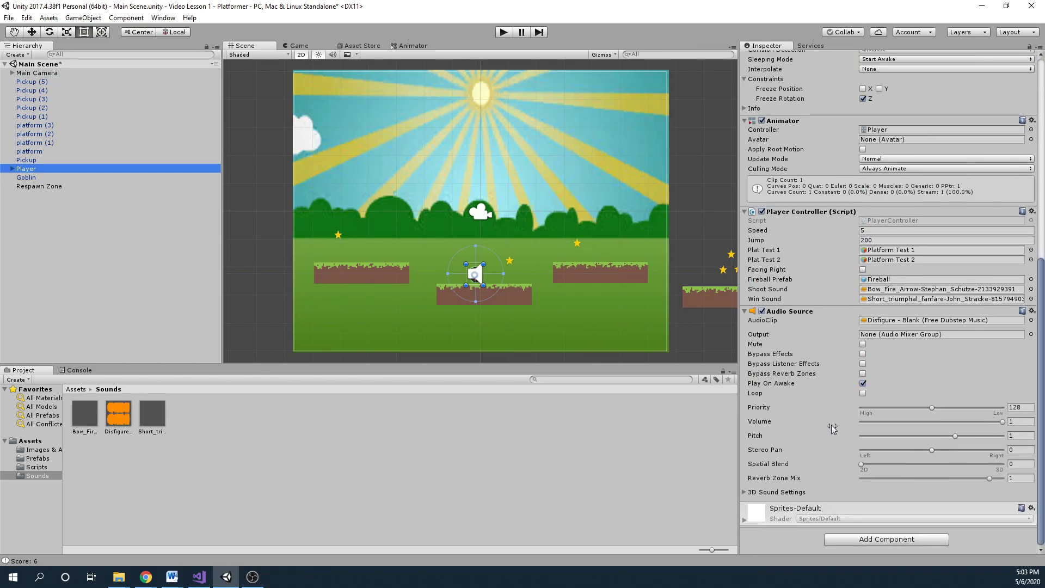
click(863, 393)
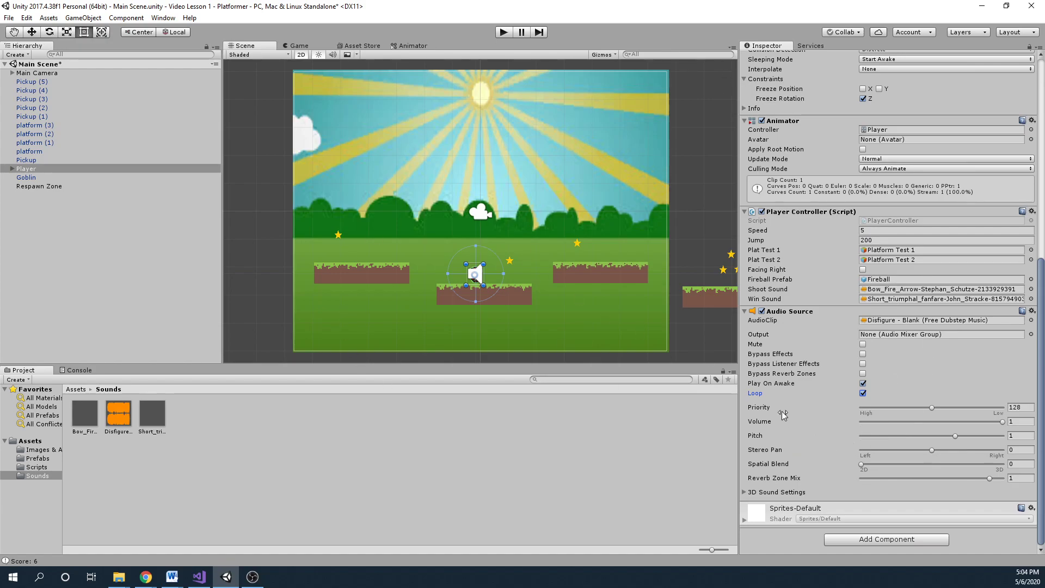
- Run the game again with the looping music and move the player across the platforms, collecting stars
click(503, 33)
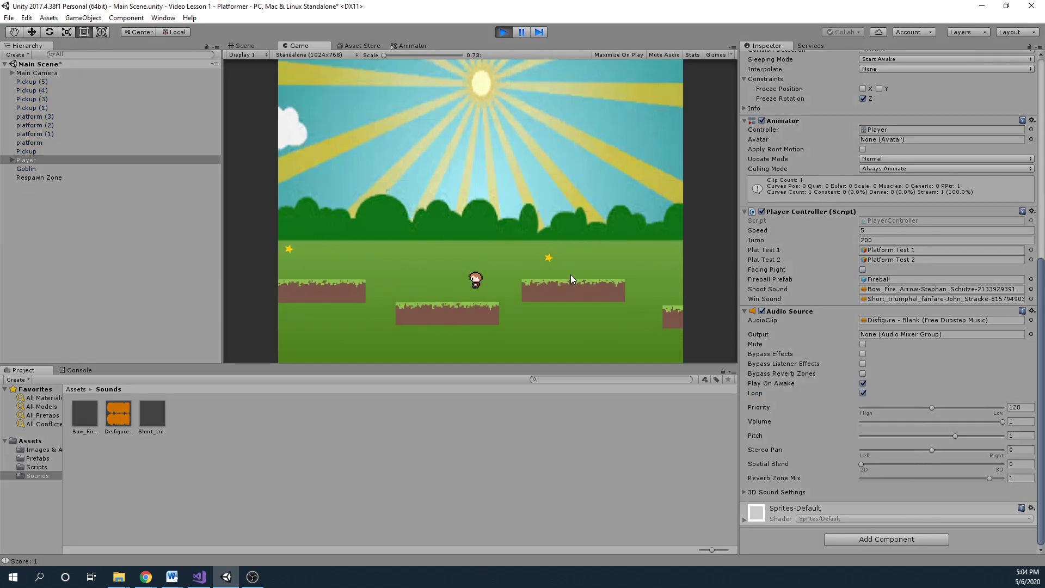
key(Right)
key(space)
key(Left)
key(Right)
key(space)
key(Left)
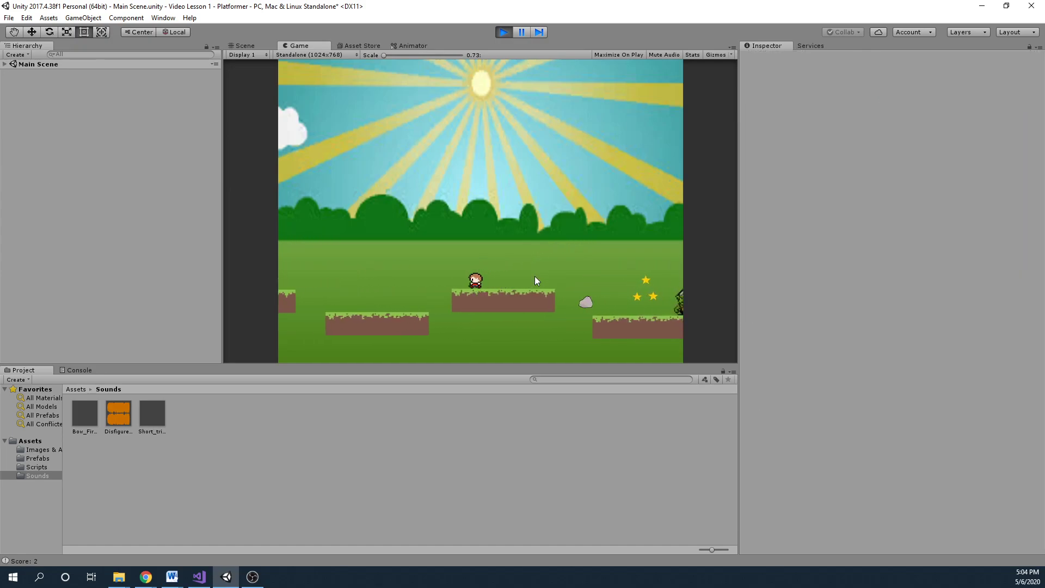